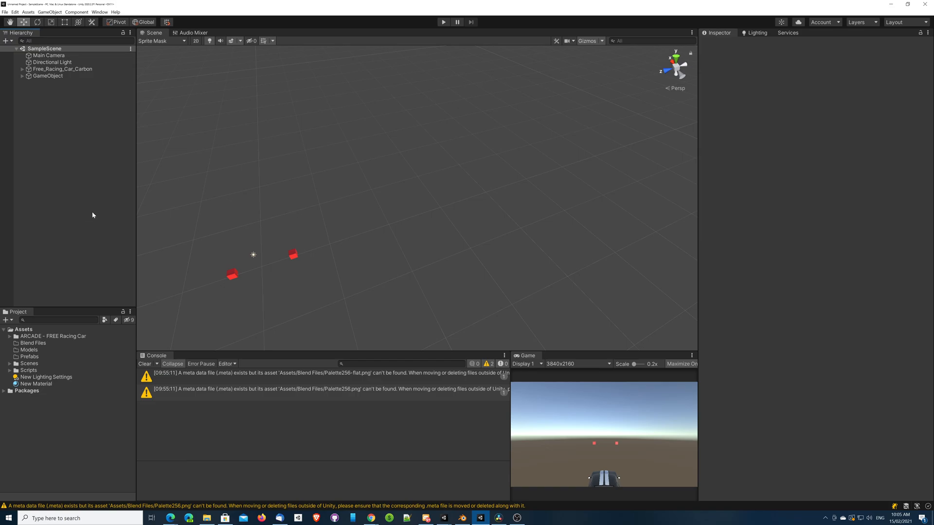
Step: Switch to Blender and save the scene as RoadSegments.blend in the Unity project's Assets\Blend Files folder
click(462, 517)
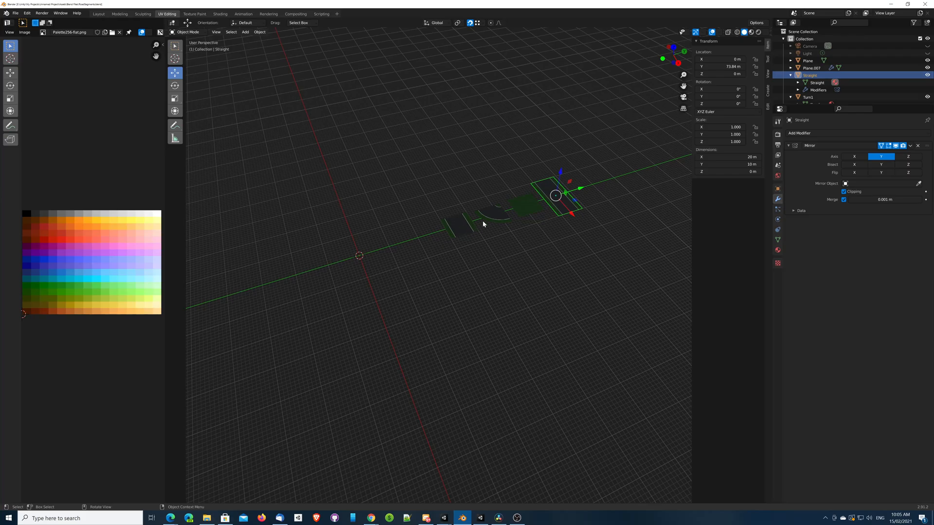
middle_drag(573, 267, 544, 288)
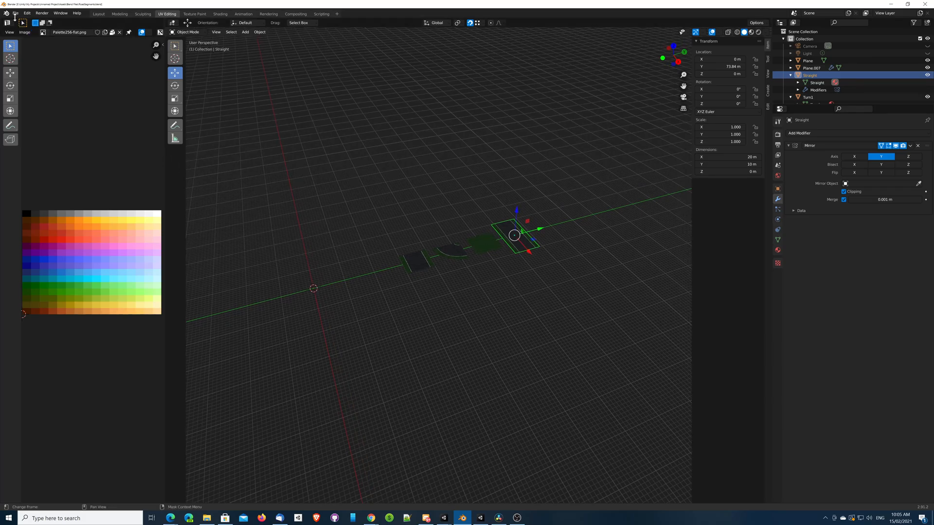
click(15, 14)
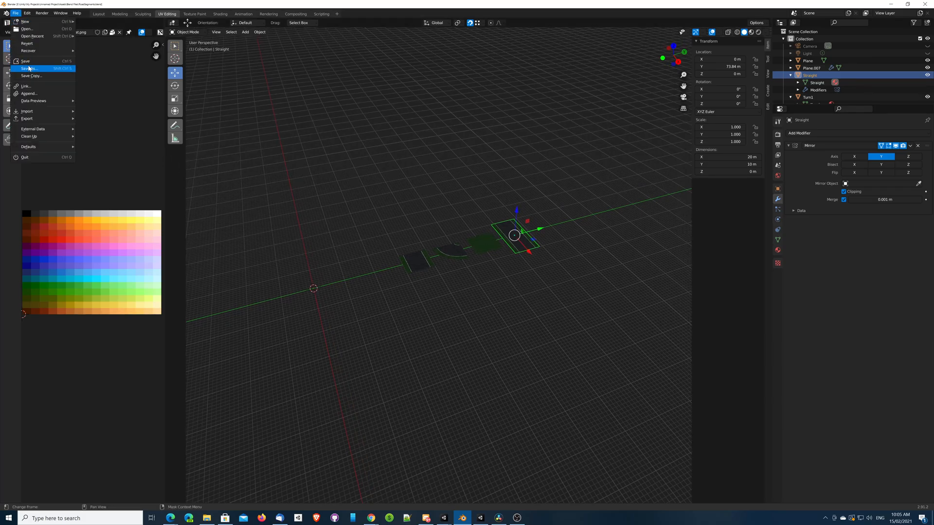
click(29, 68)
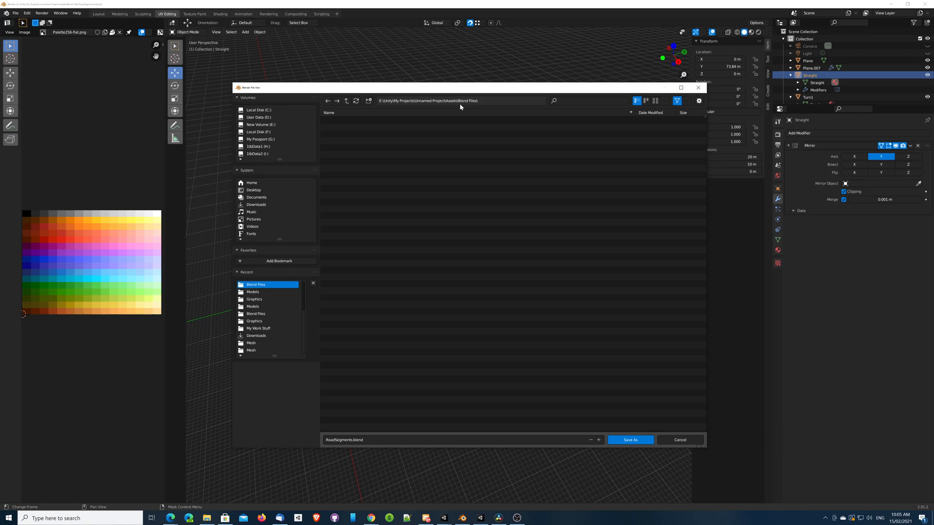
click(627, 441)
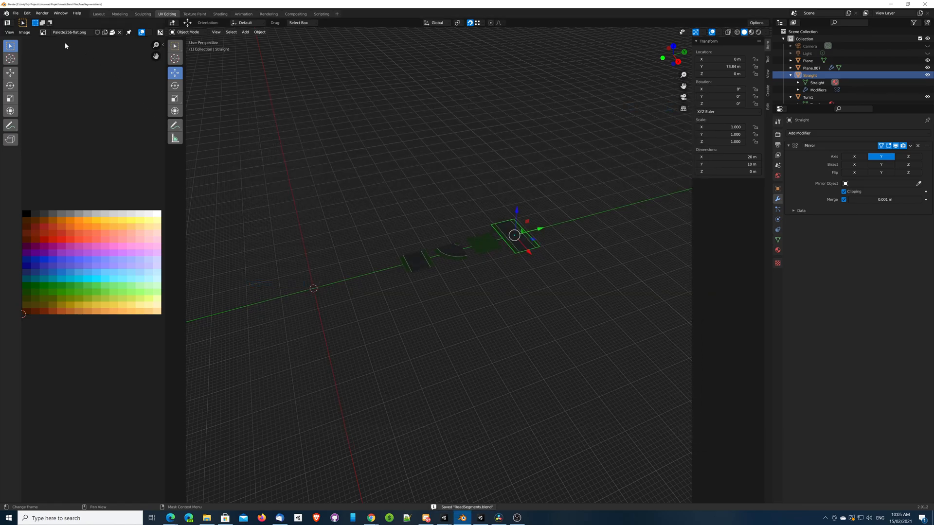
Step: Save the palette image as Palette256-flat.png in the project's Assets\Blend Files folder
click(26, 33)
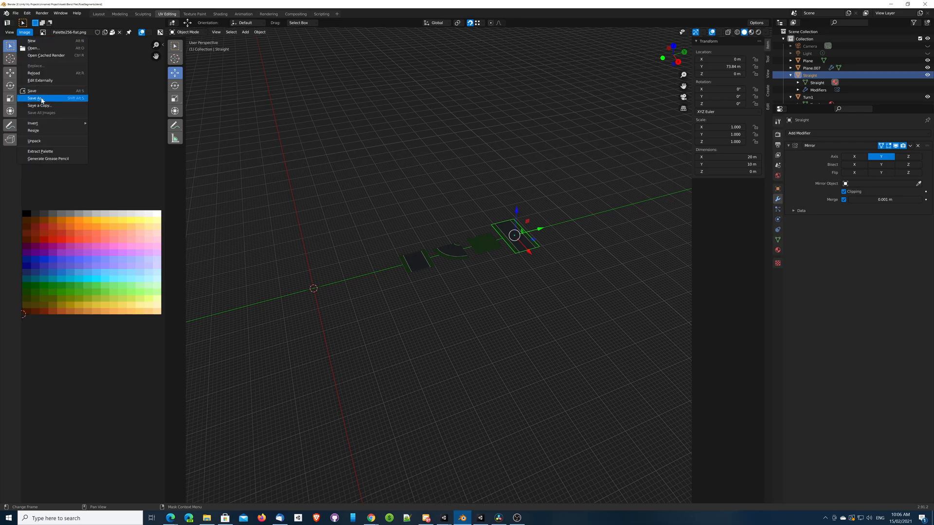
click(42, 100)
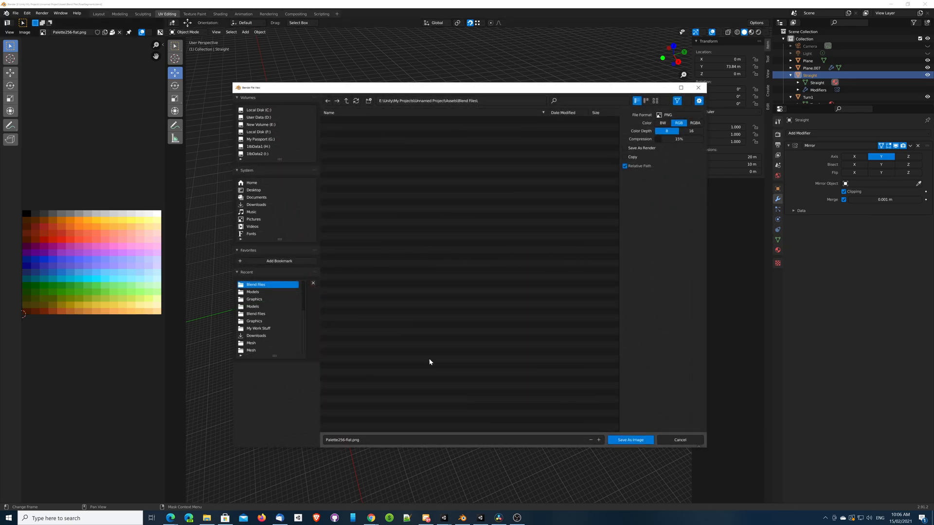
click(640, 440)
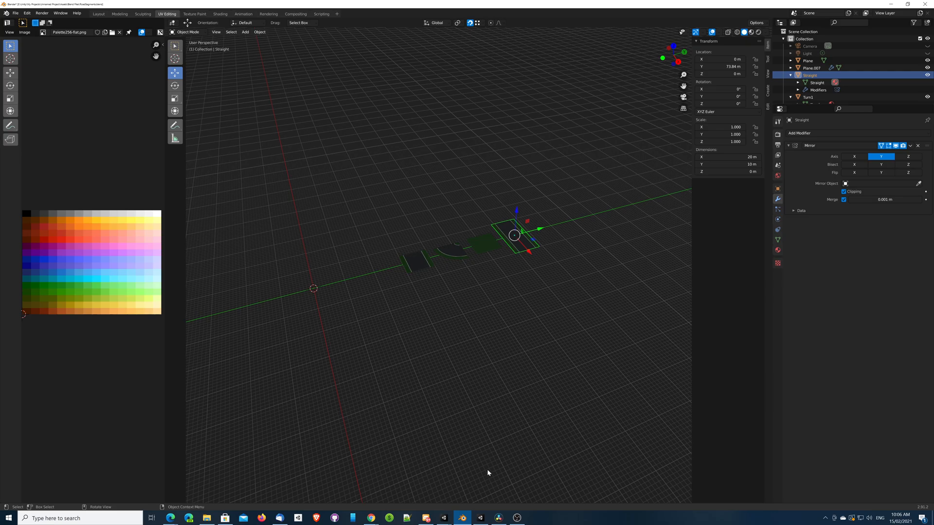
Step: Switch to Unity and apply RoadSegments model import settings with Import Cameras and Import Lights disabled and Generate Colliders enabled
click(483, 518)
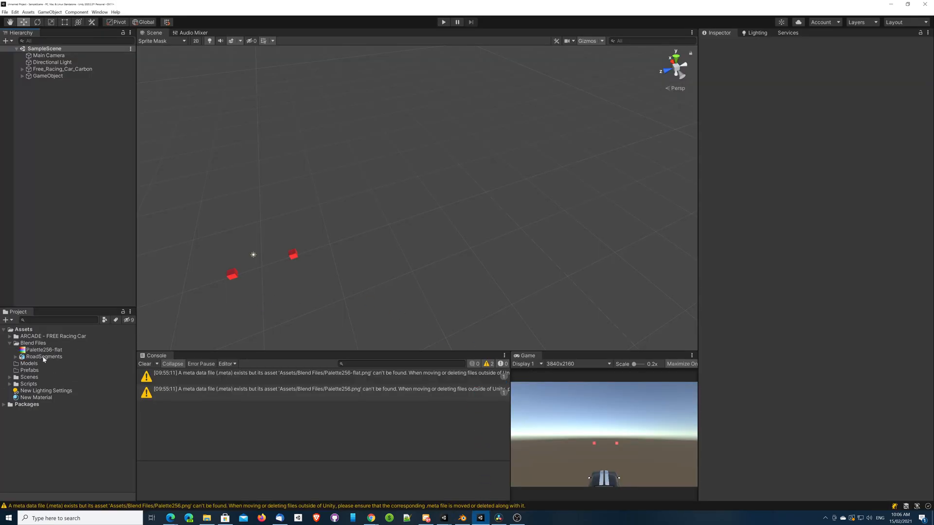
drag(29, 359, 51, 358)
click(51, 357)
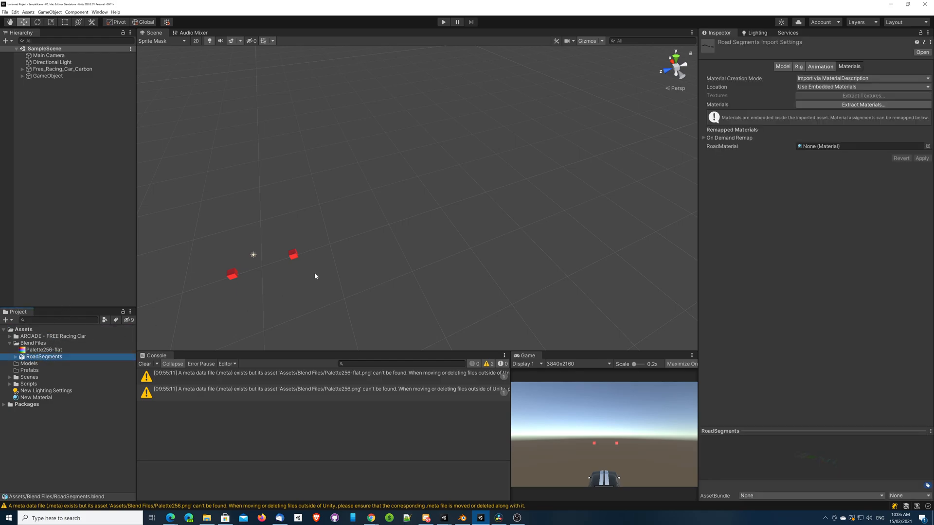
click(782, 66)
click(799, 128)
click(798, 137)
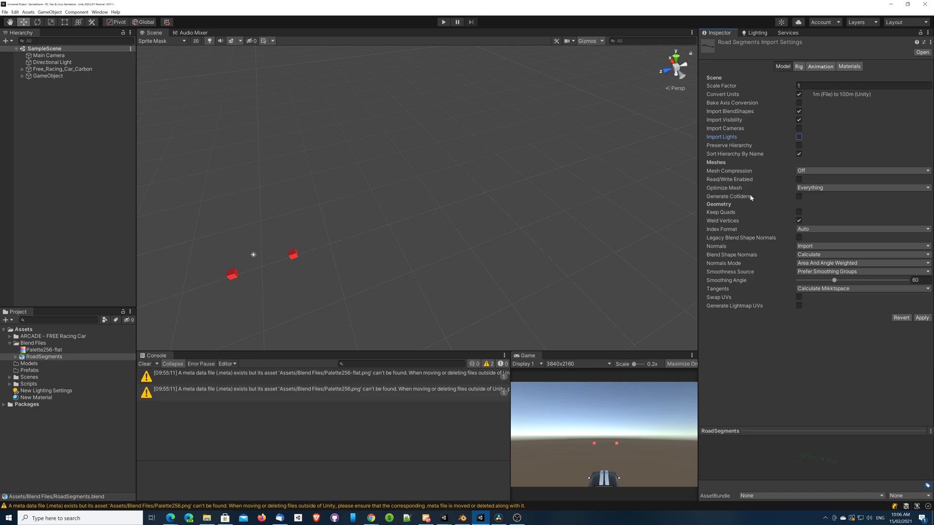
click(798, 196)
click(922, 318)
Step: Add the RoadSegments model to the scene hierarchy and unpack its prefab completely
drag(31, 357, 62, 190)
click(22, 84)
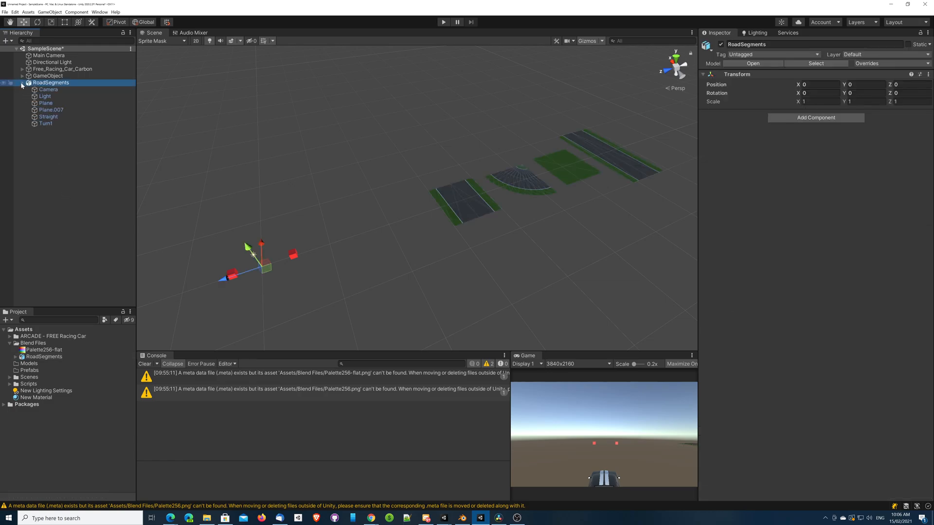
right_click(62, 84)
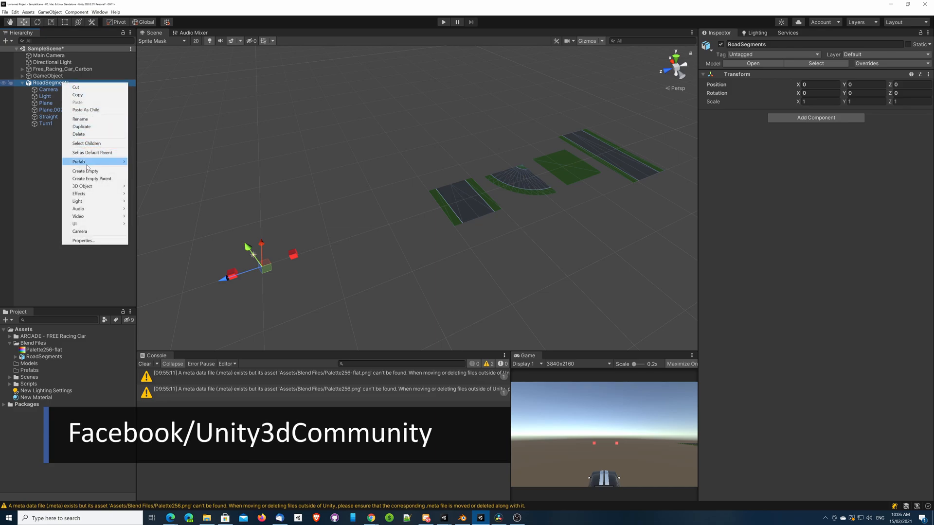
mouse_move(87, 164)
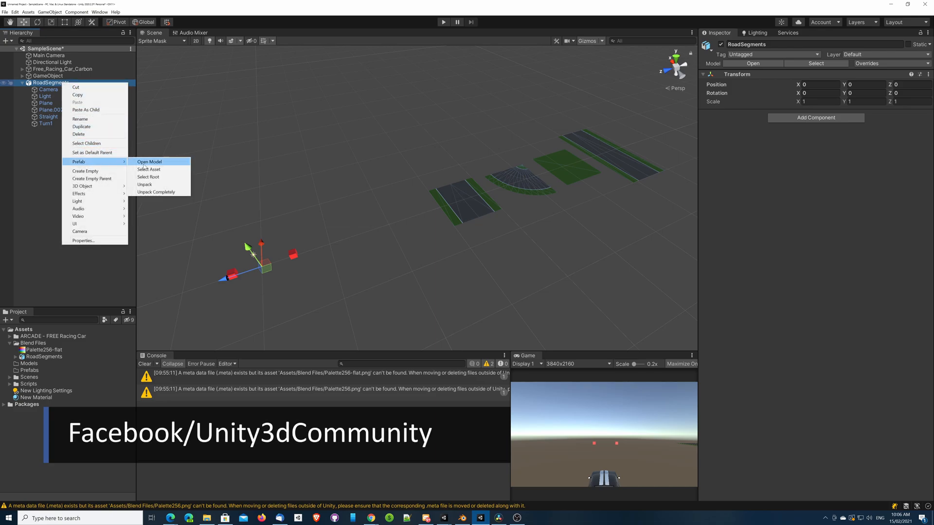
click(153, 193)
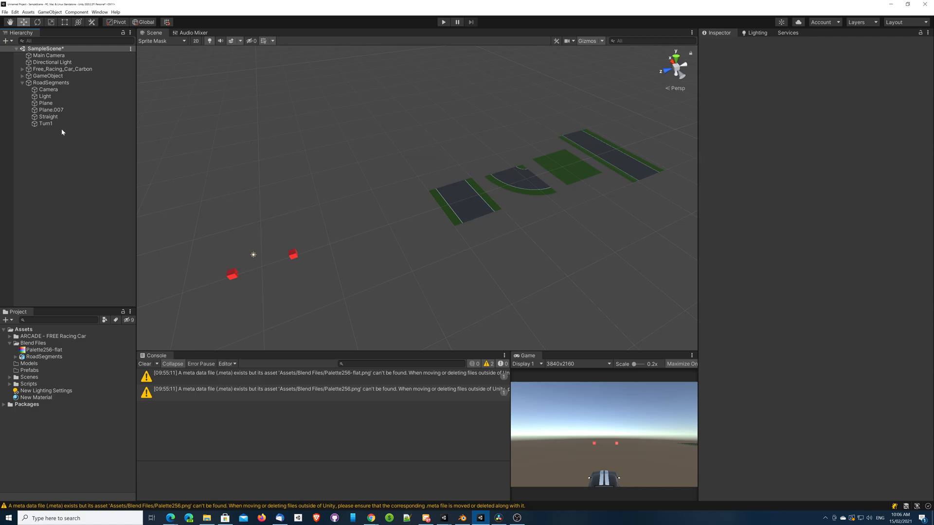
click(46, 103)
ctrl+click(51, 117)
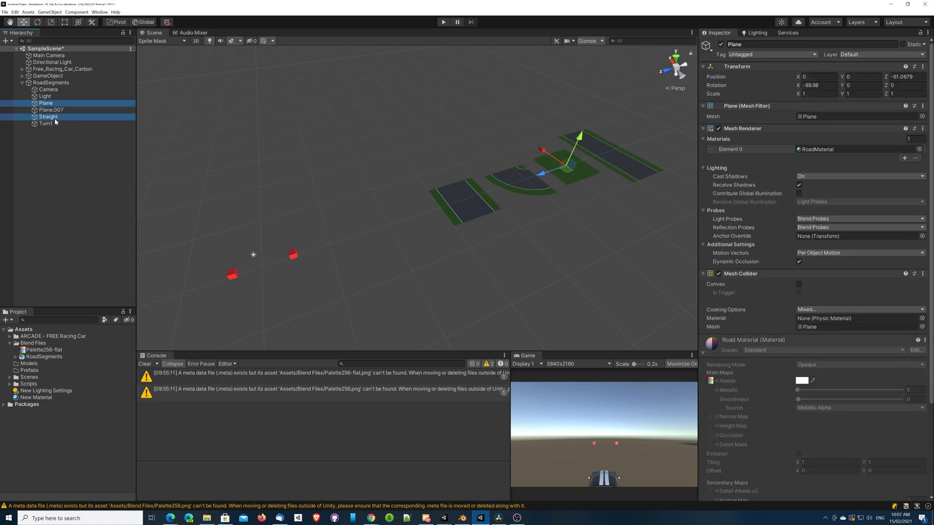
ctrl+click(55, 124)
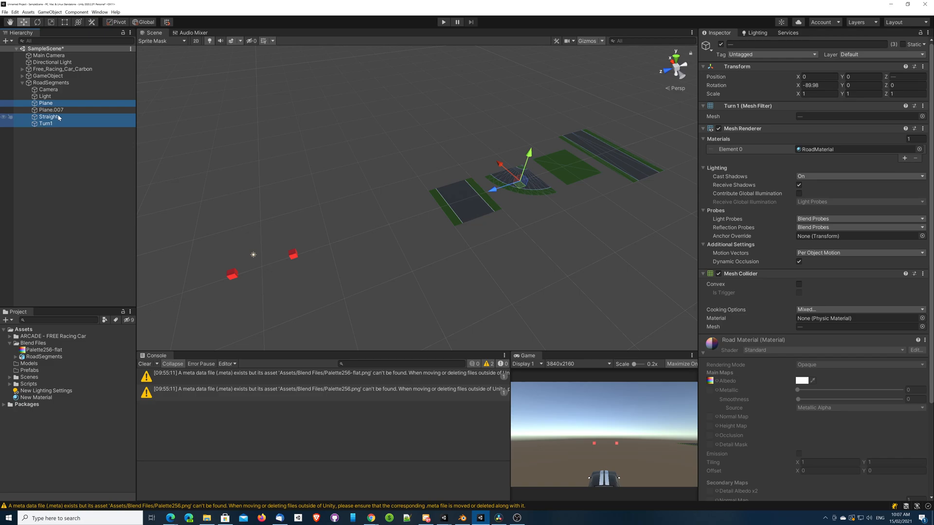
click(57, 111)
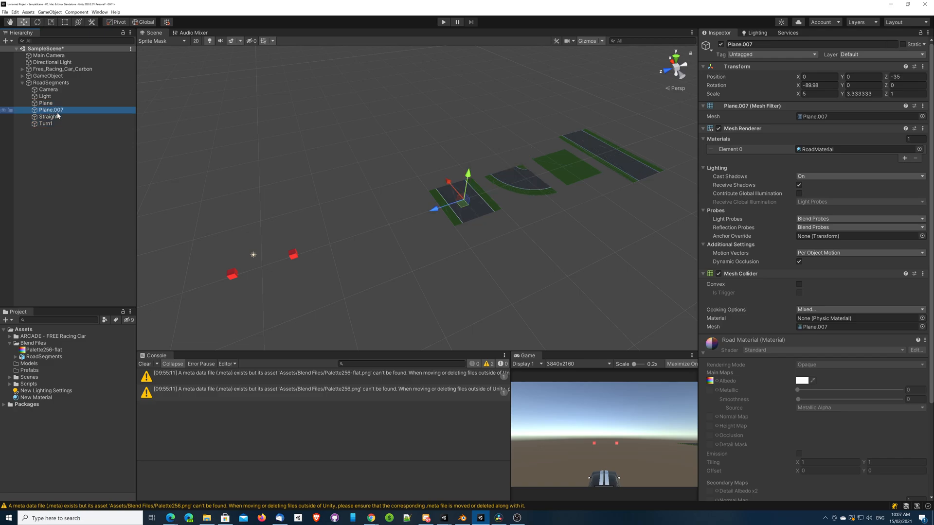
ctrl+click(58, 117)
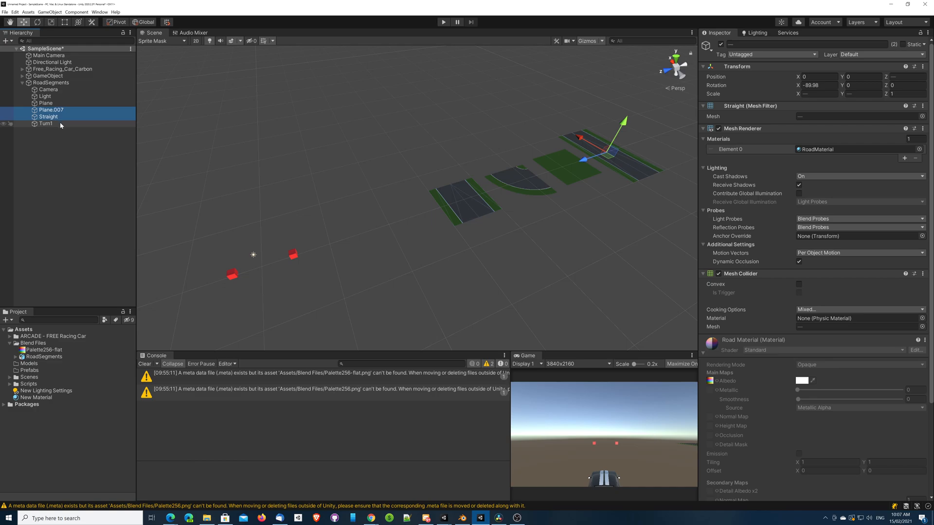
ctrl+click(60, 124)
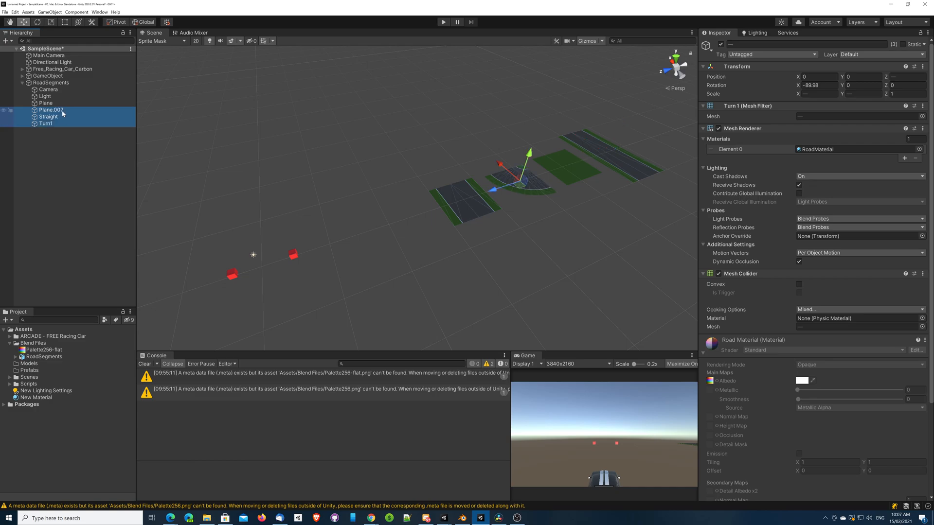
click(53, 103)
ctrl+click(62, 116)
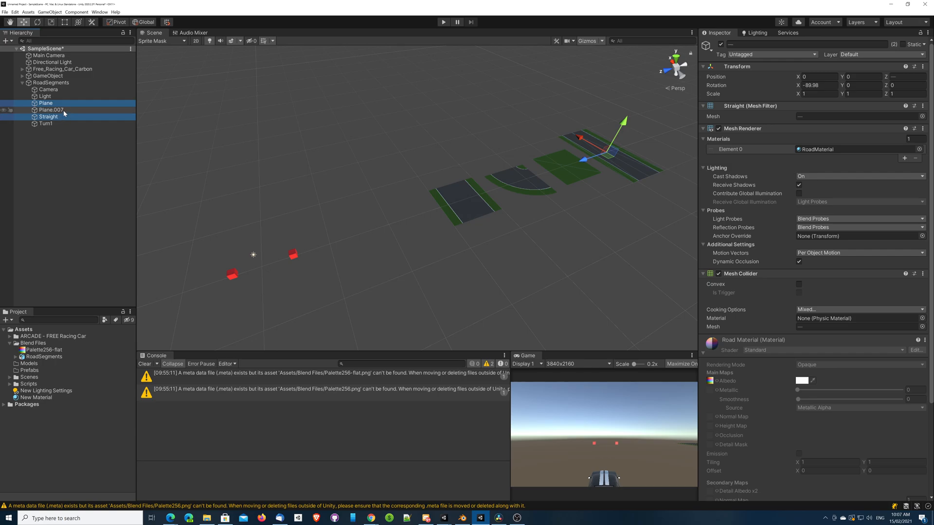
ctrl+click(64, 110)
ctrl+click(61, 117)
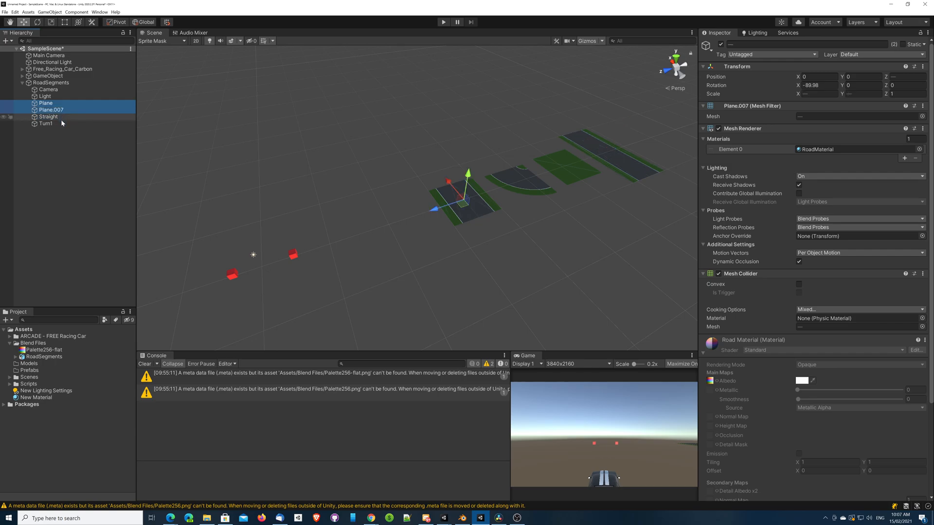
ctrl+click(62, 123)
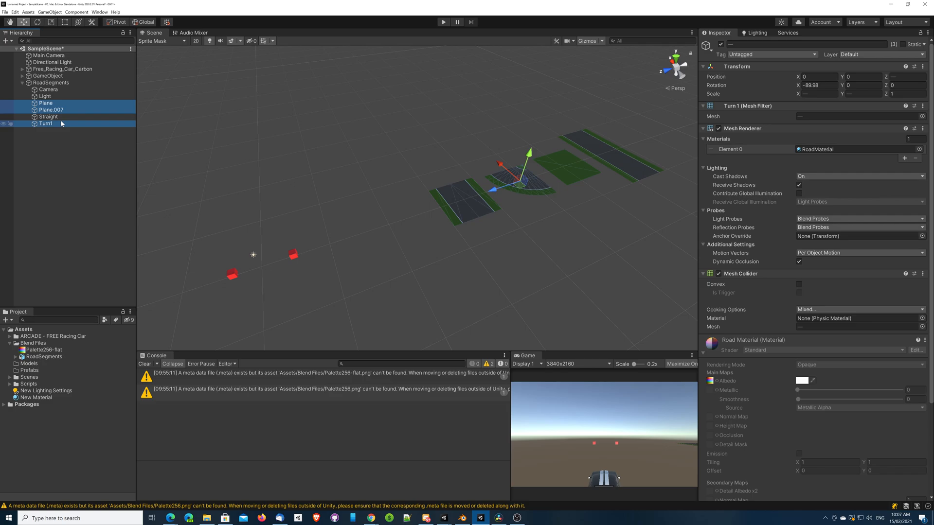
click(60, 117)
click(58, 111)
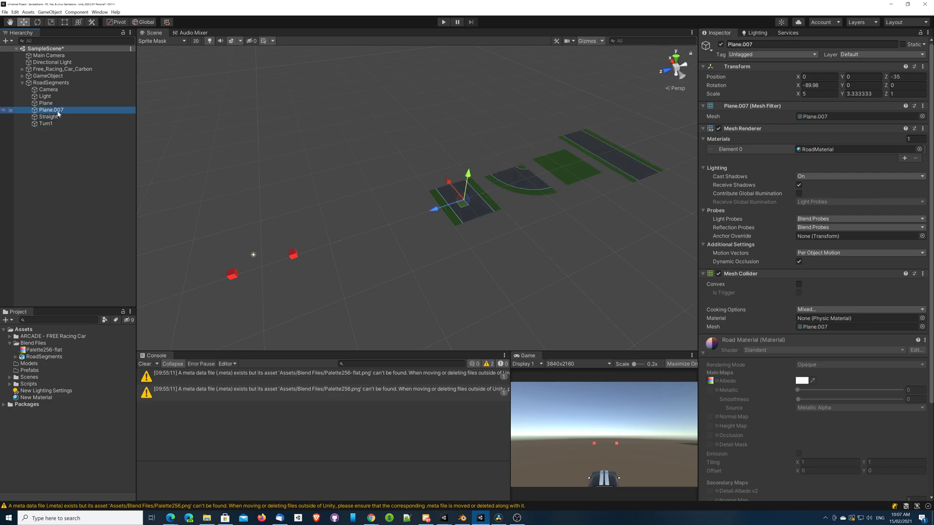
click(567, 173)
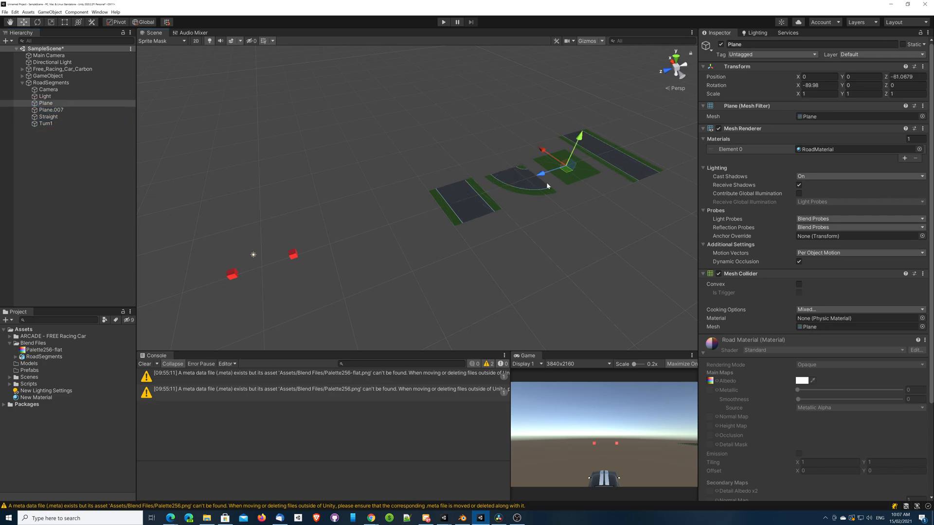
shift+click(523, 186)
shift+click(477, 210)
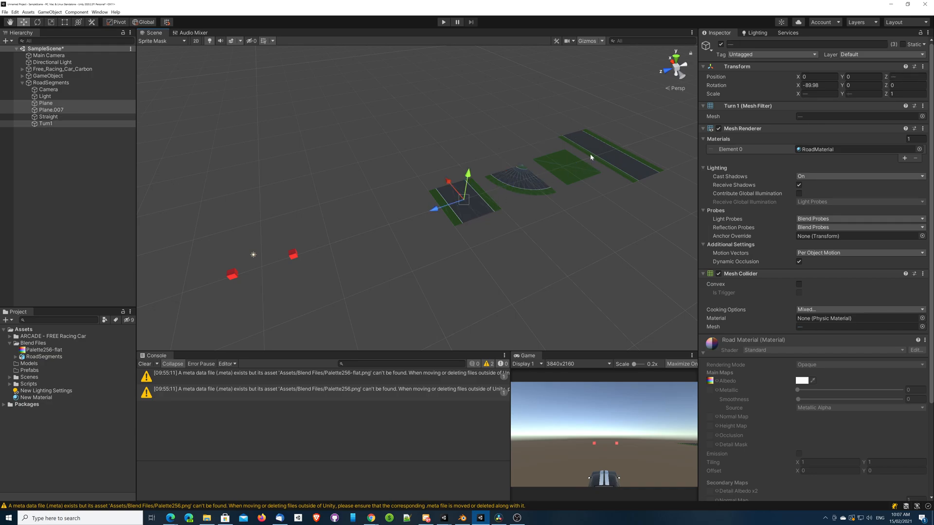
Step: Move Plane, Plane.007, Straight and Turn1 out of RoadSegments to the scene root, and delete the RoadSegments object
click(62, 104)
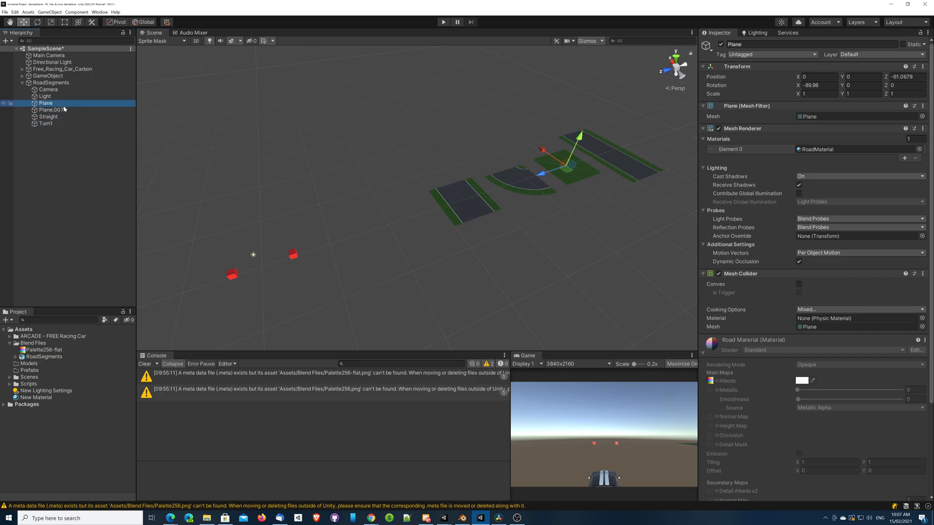
shift+click(64, 117)
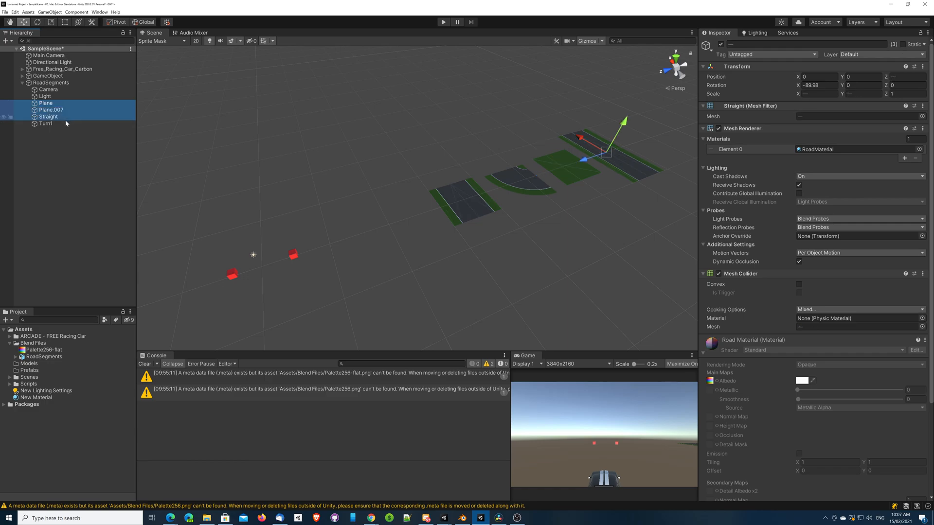
shift+click(66, 123)
drag(57, 108, 59, 193)
click(51, 83)
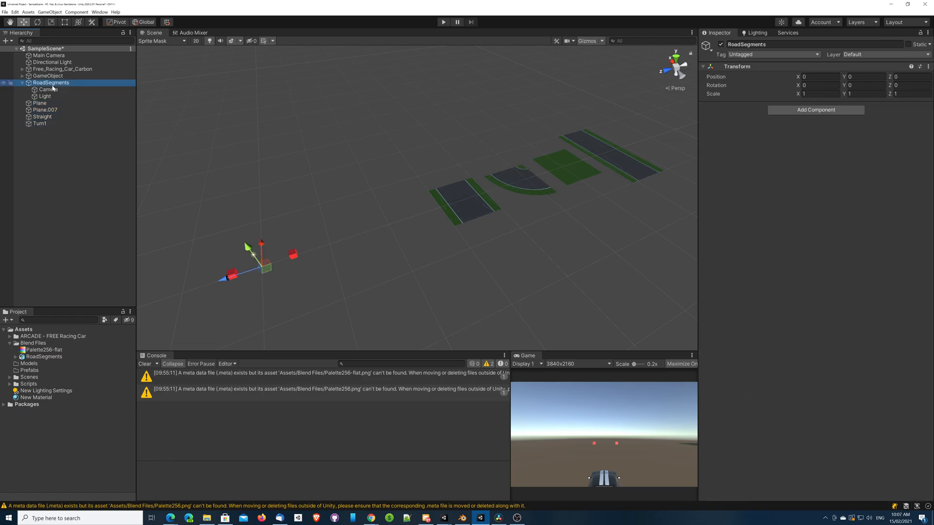
key(Delete)
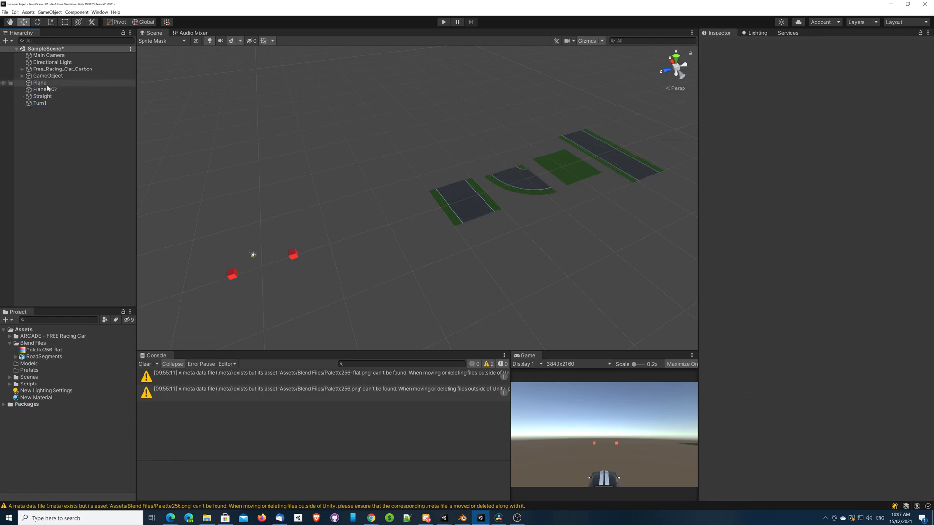
Step: Extract the RoadSegments model's materials into a new folder named Material inside Blend Files
click(40, 83)
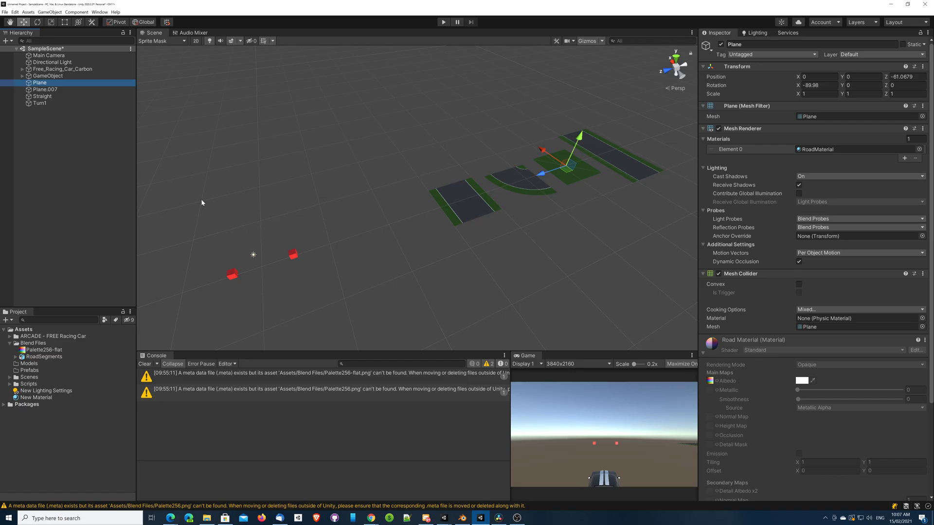
click(49, 358)
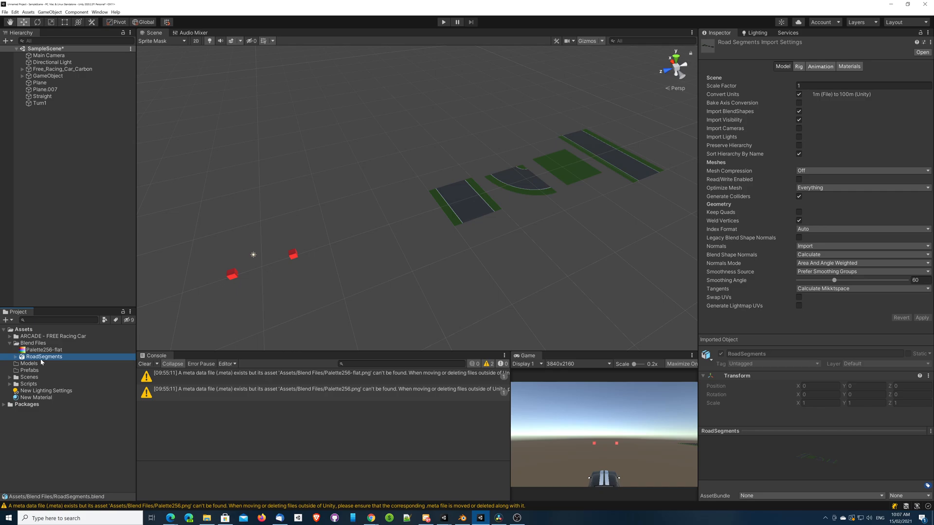
click(849, 66)
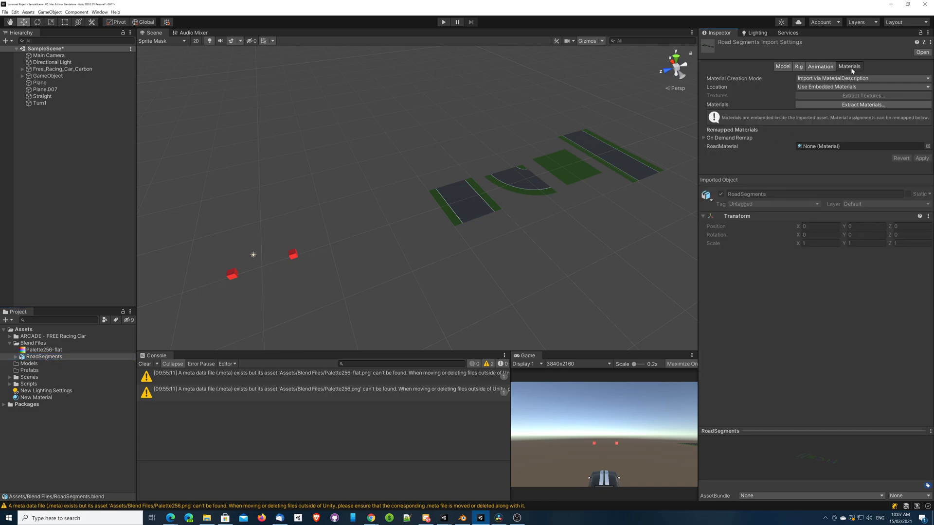
click(861, 105)
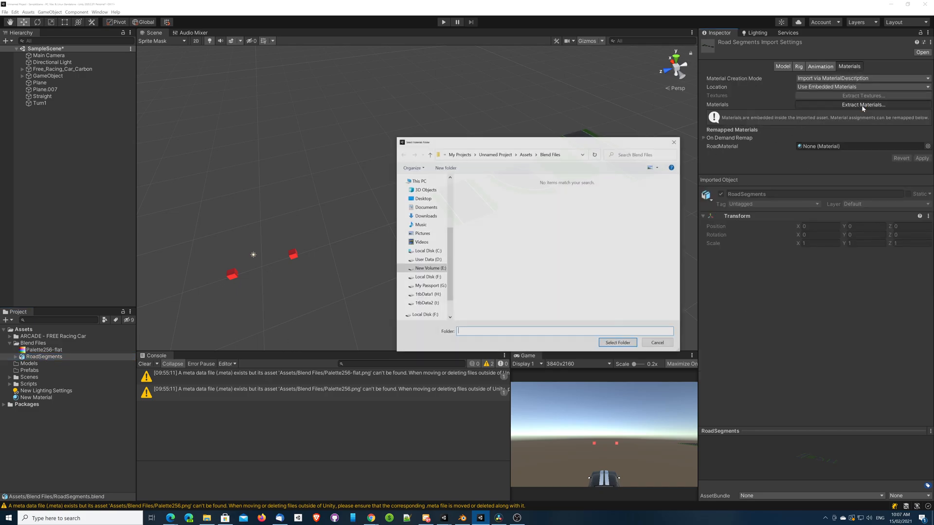
click(445, 167)
text(Material)
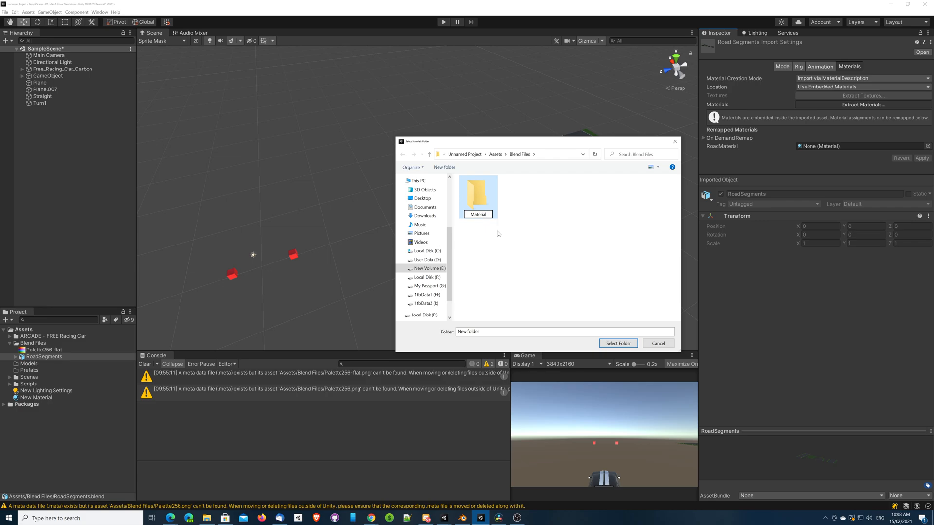
key(Return)
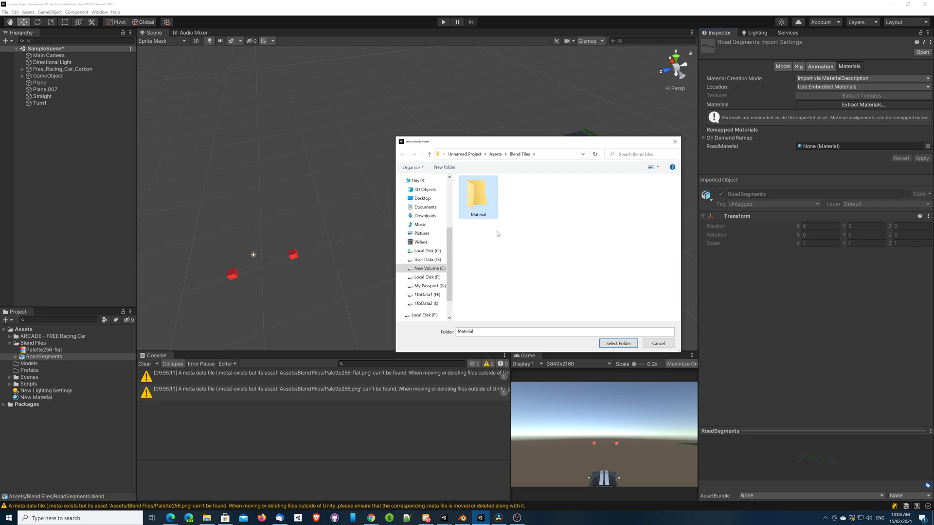
click(622, 344)
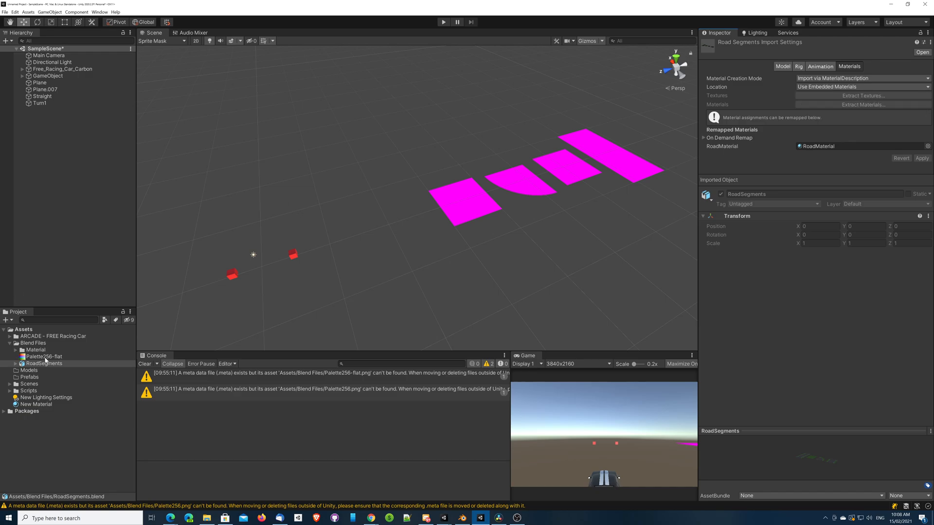
Step: Assign the extracted RoadMaterial to Plane, Plane.007, Straight and Turn1 together
click(43, 83)
shift+click(40, 103)
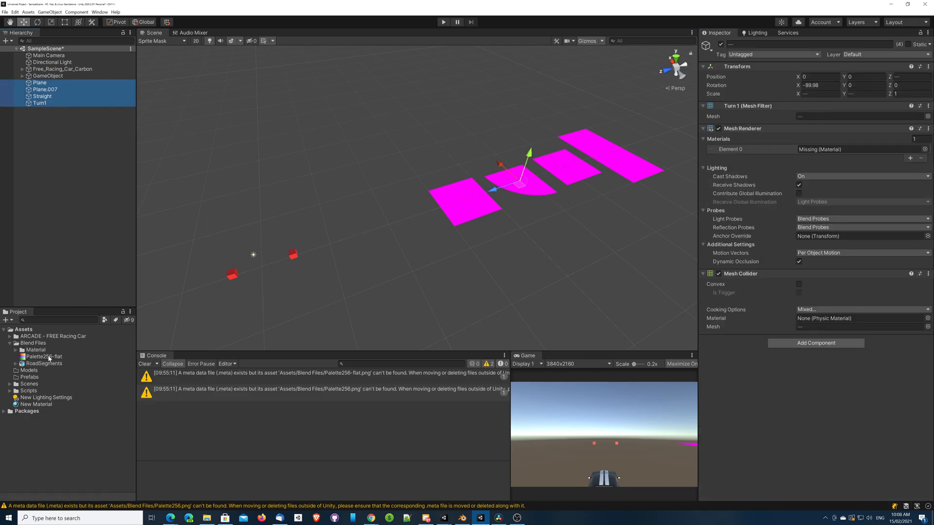
click(16, 350)
drag(45, 357, 817, 406)
middle_drag(579, 214, 508, 230)
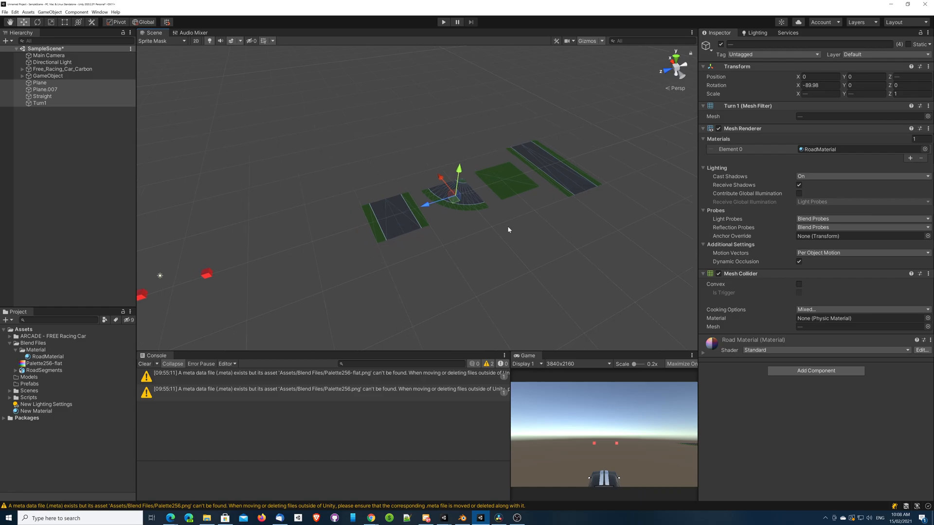
Step: Enable GPU Instancing on RoadMaterial and deselect the road pieces
click(703, 355)
scroll(742, 366, down, 3)
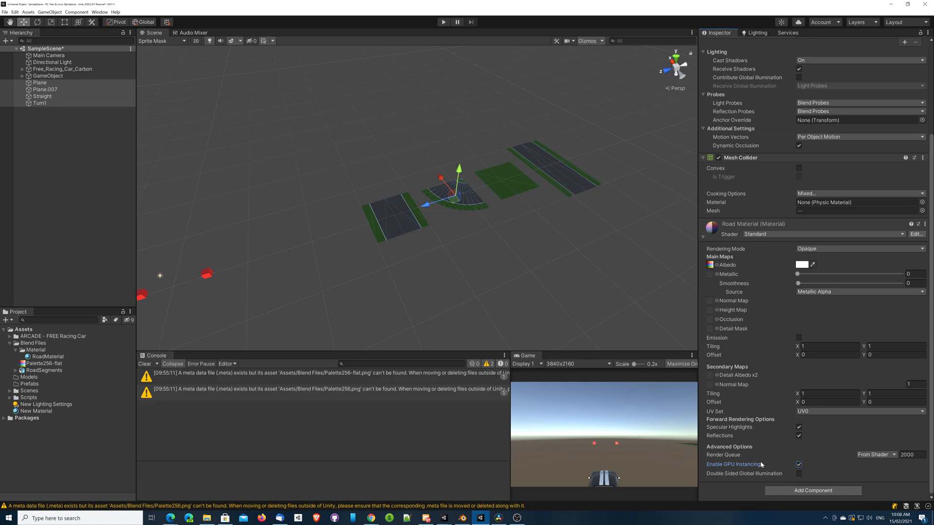
click(40, 195)
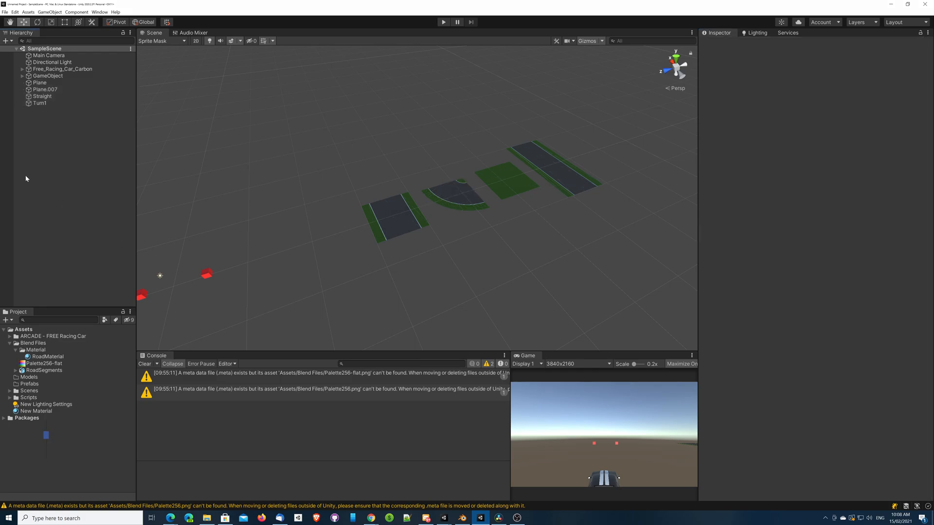
scroll(407, 255, up, 1)
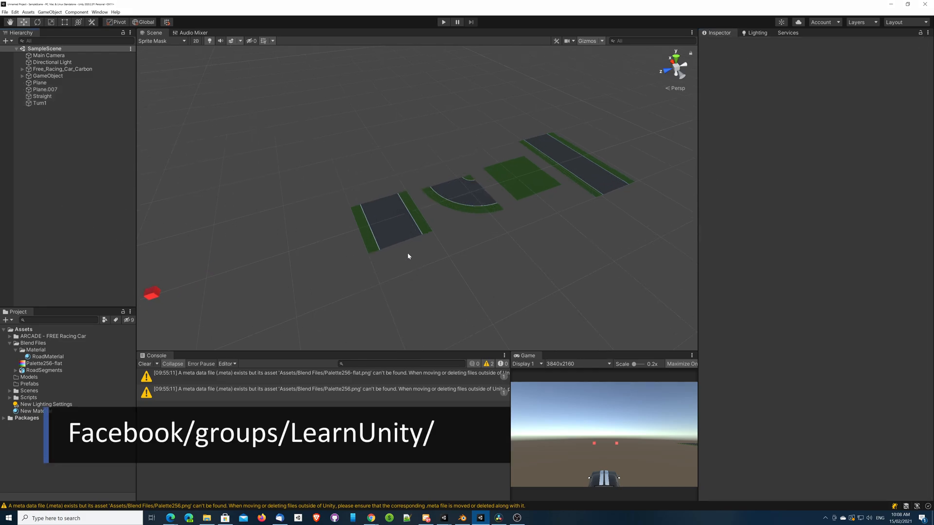
Step: Switch to Blender and recolour the Straight segment's side lines yellow by moving their UVs onto a yellow palette swatch
click(462, 518)
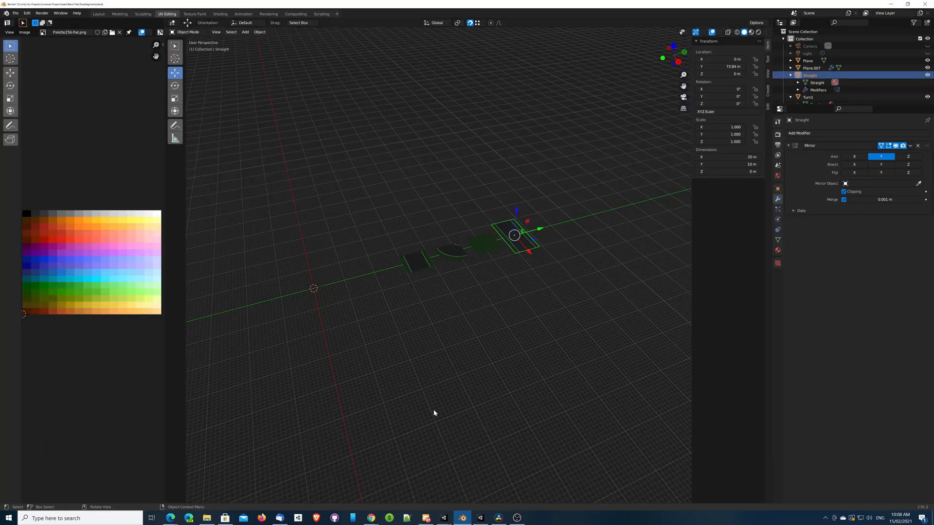
scroll(546, 243, up, 4)
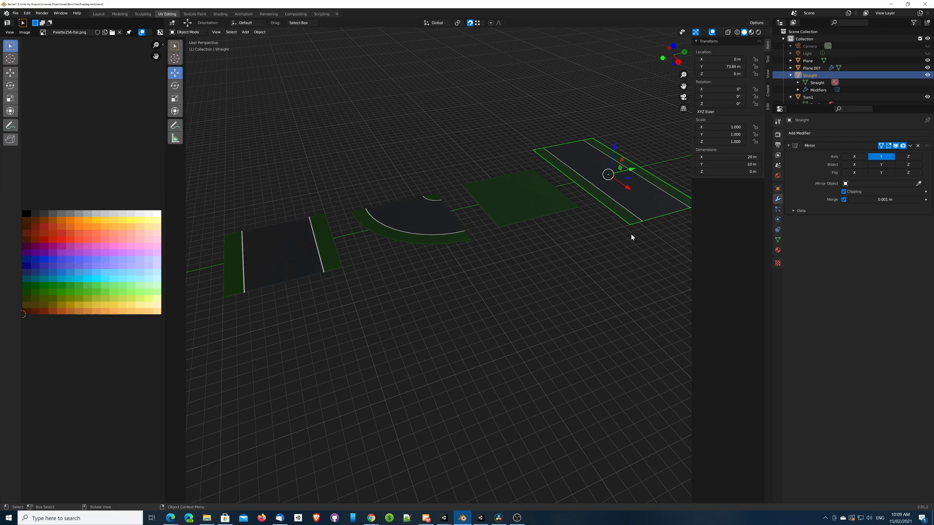
shift+middle_drag(640, 200, 445, 308)
key(Tab)
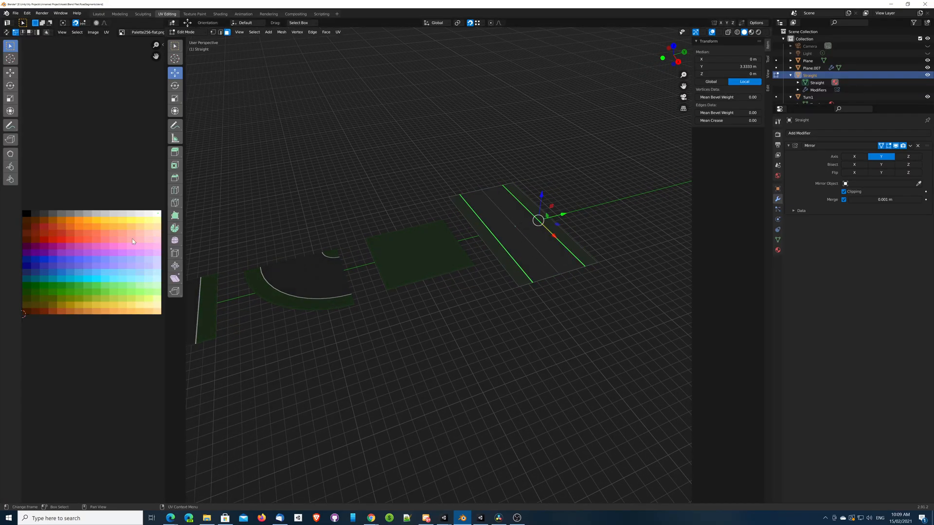
key(g)
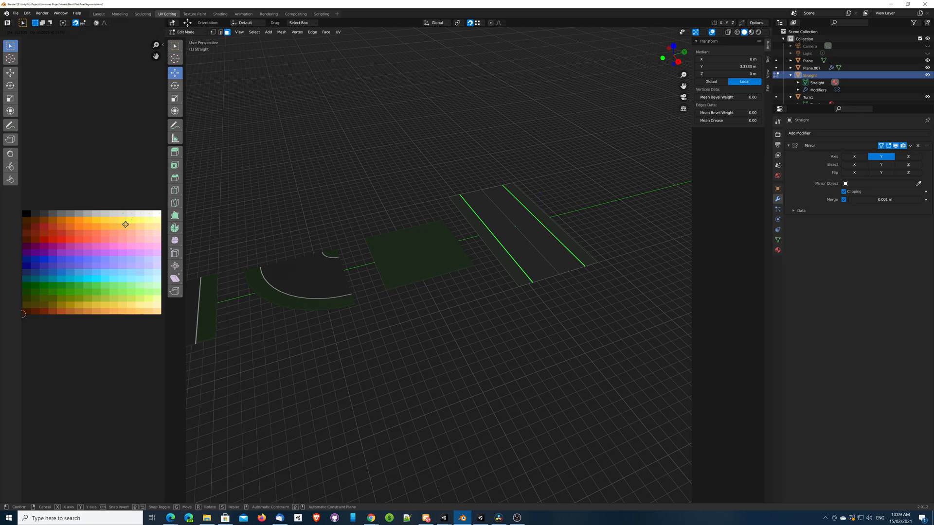
click(129, 225)
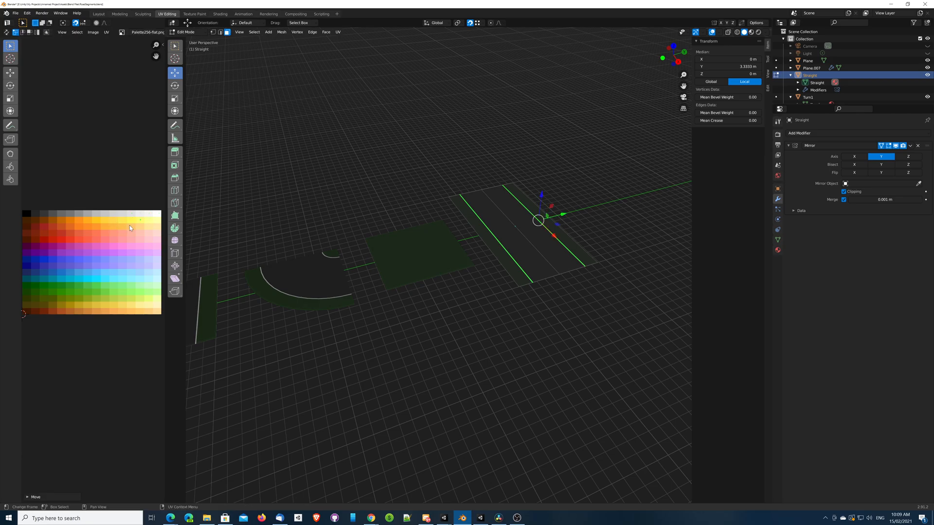
key(Tab)
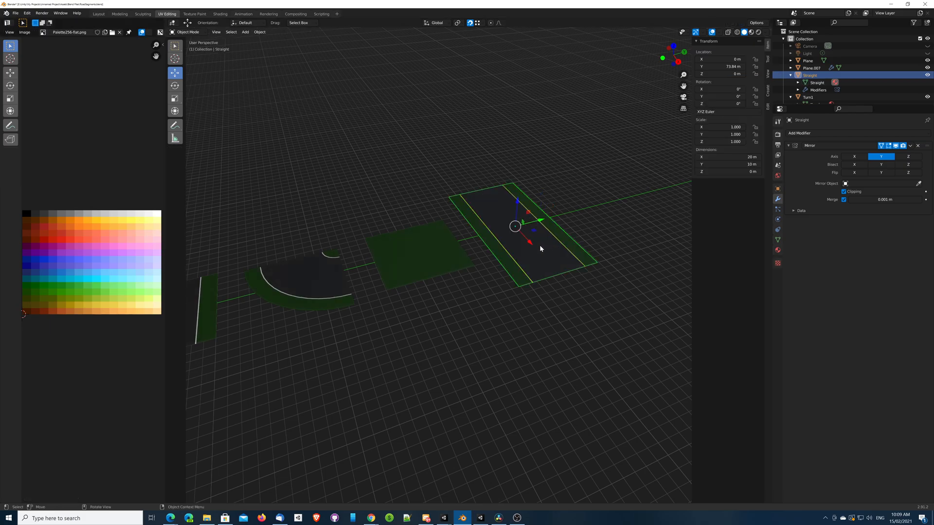
Step: Change the Blender file's external data setting and save RoadSegments.blend
key(ctrl+s)
click(15, 13)
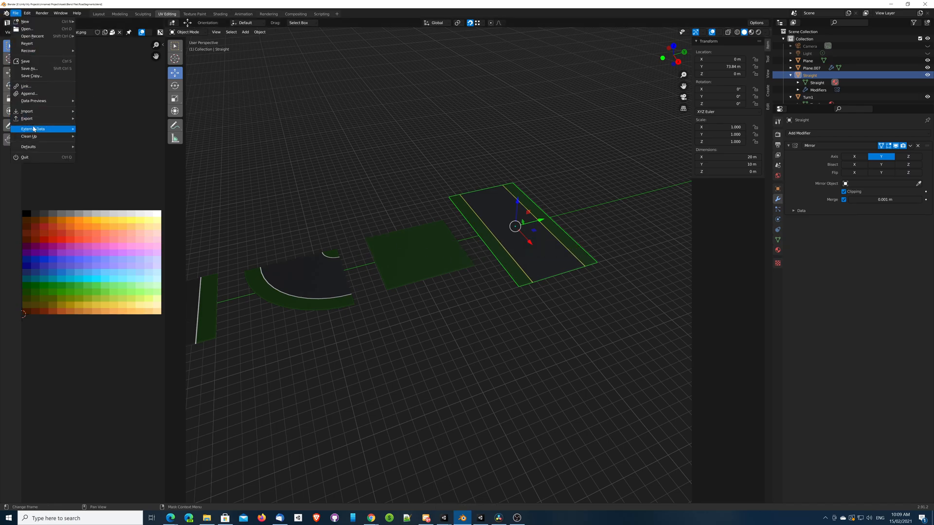
mouse_move(69, 130)
click(97, 129)
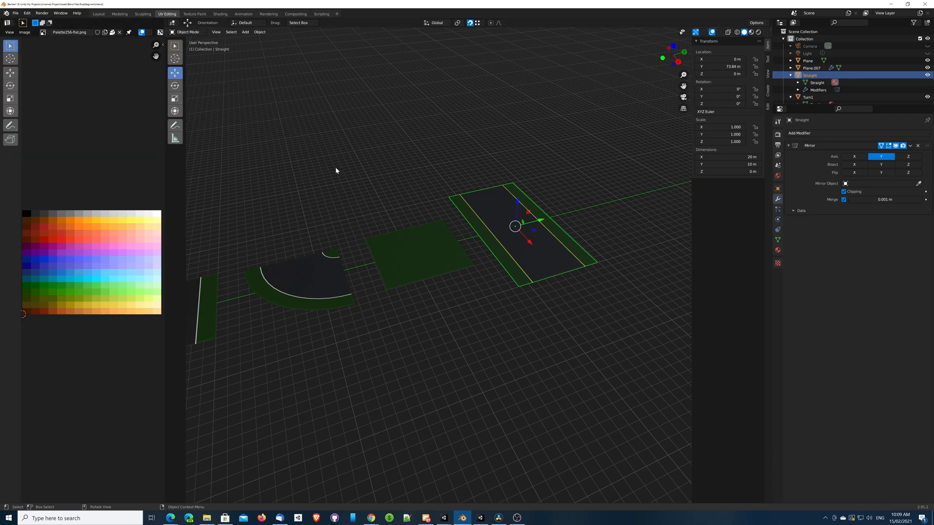
key(ctrl+s)
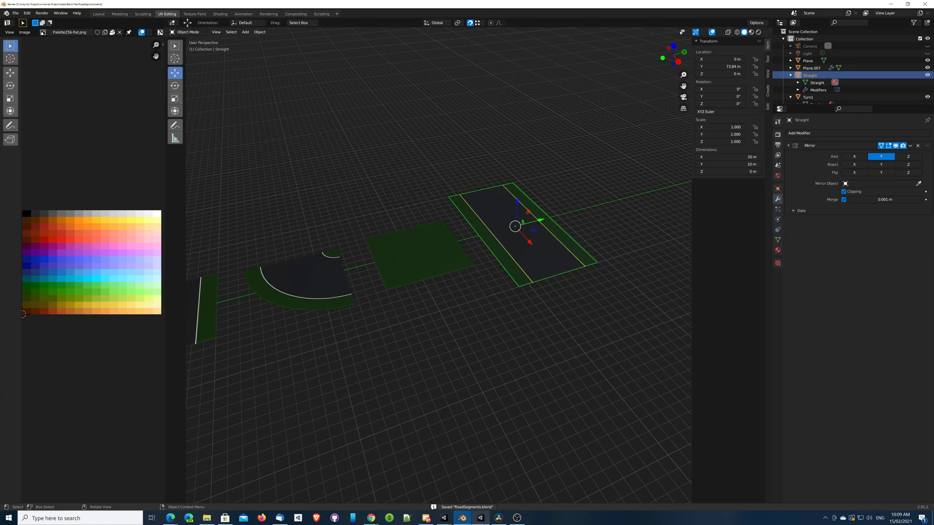
Step: Switch to Unity and examine the Straight road segment in the scene for the changed line colour
click(481, 518)
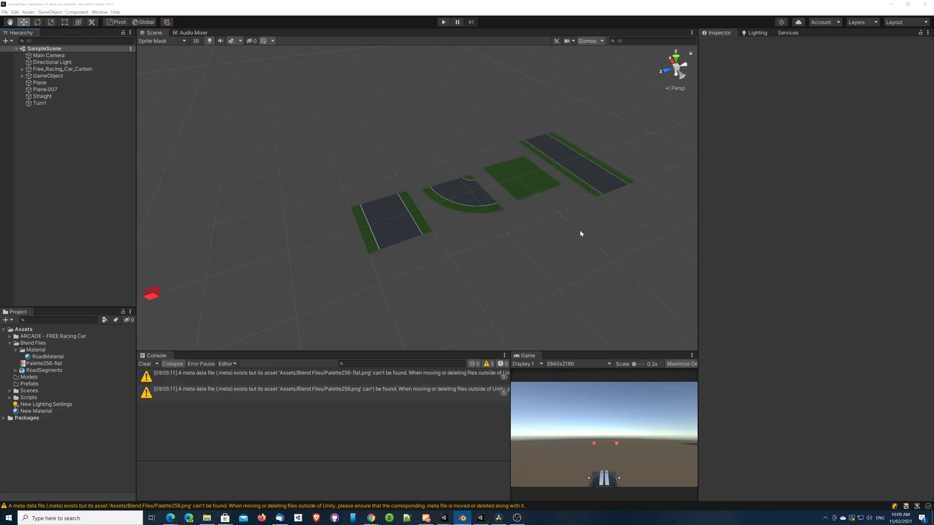
click(605, 179)
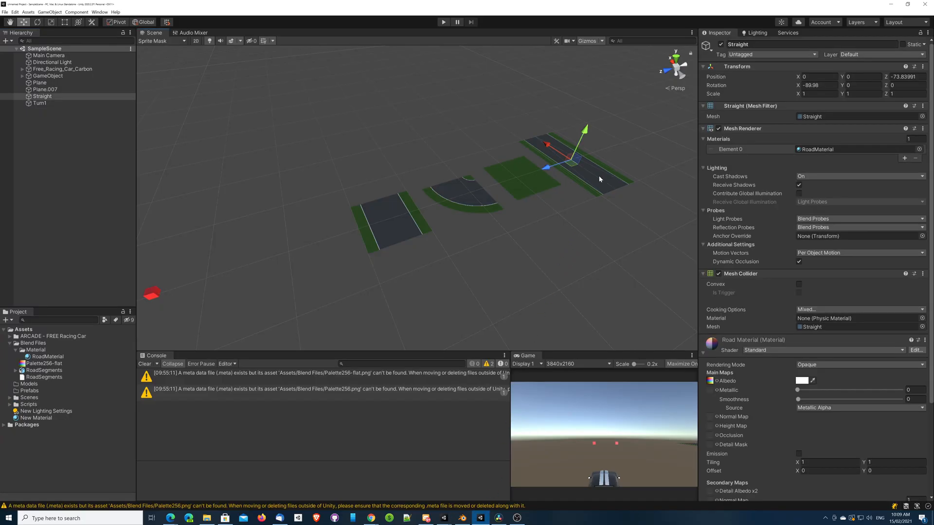
key(f)
middle_drag(477, 272, 633, 206)
scroll(463, 279, down, 4)
scroll(462, 278, down, 3)
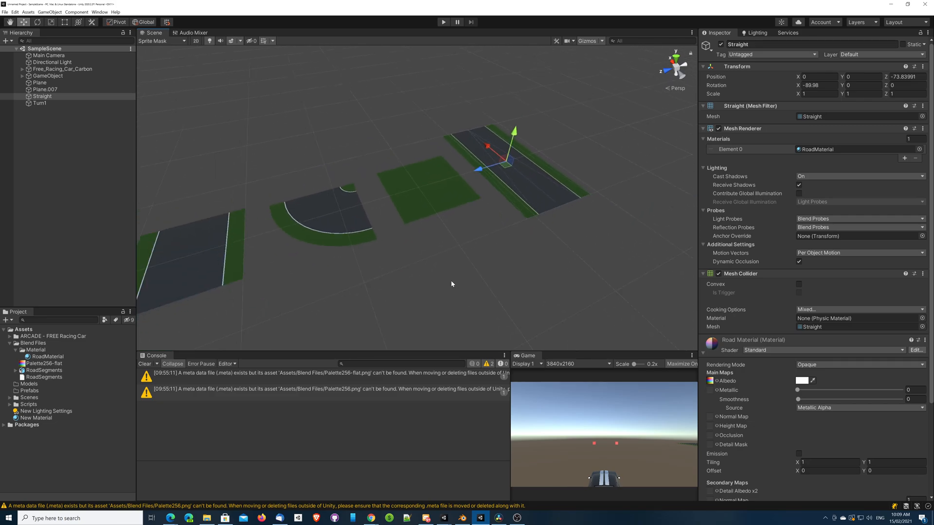
scroll(375, 240, down, 3)
scroll(382, 239, down, 3)
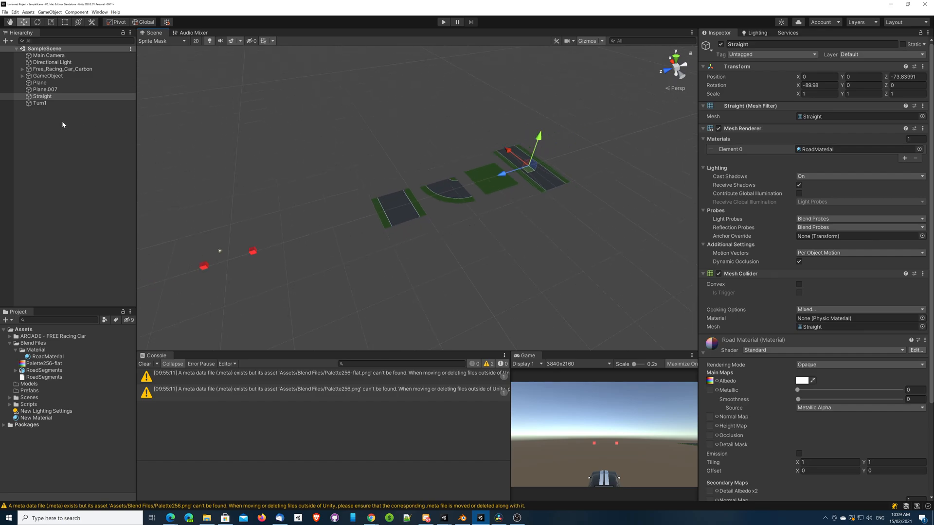
click(39, 136)
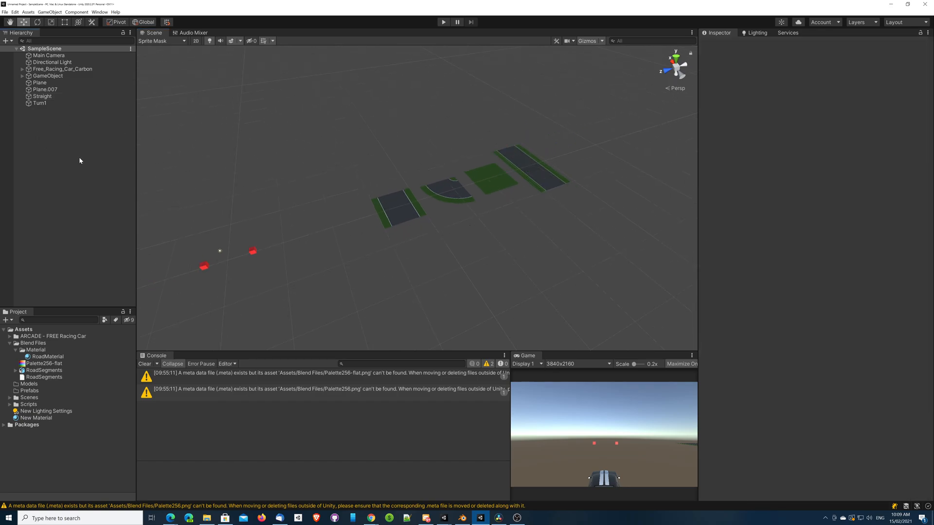
Step: Delete Plane, Plane.007, Straight and Turn1 from the scene
click(51, 82)
shift+click(46, 104)
key(Delete)
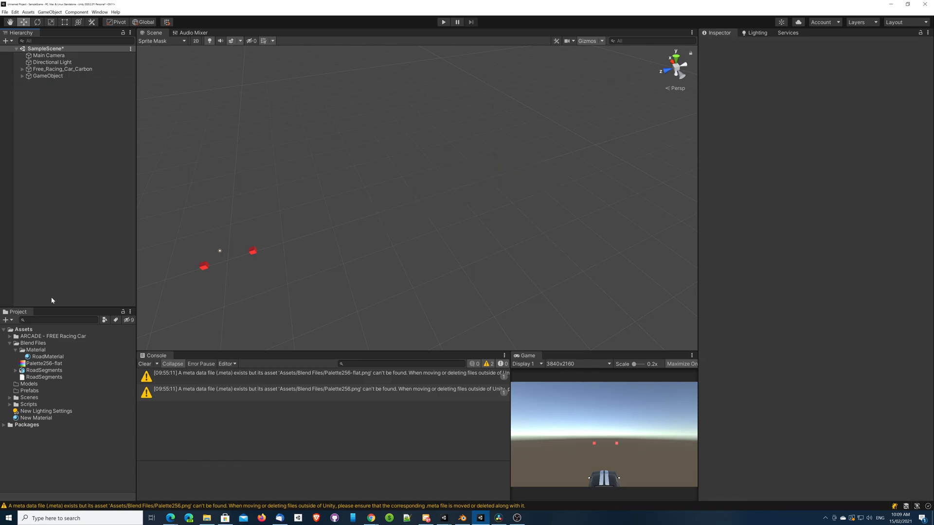
Step: Delete both RoadSegments assets from the project's Blend Files folder
click(35, 371)
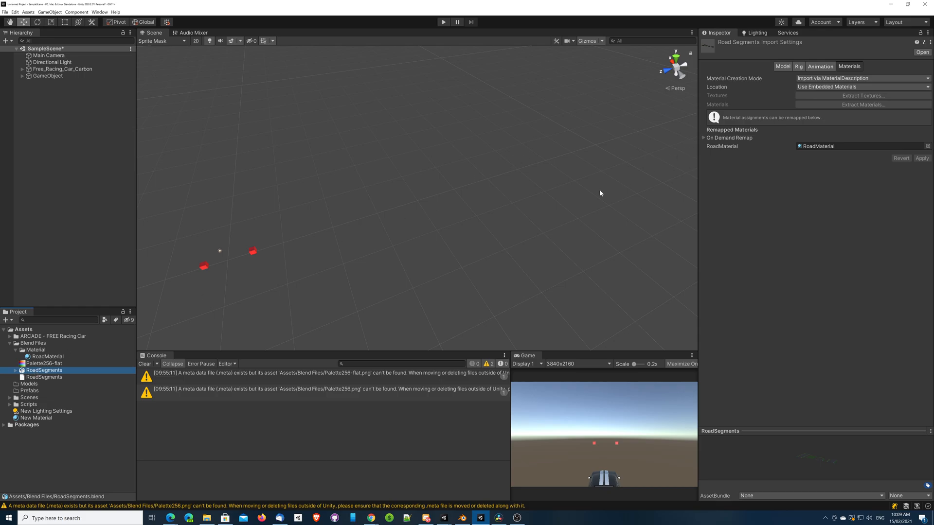
ctrl+click(41, 377)
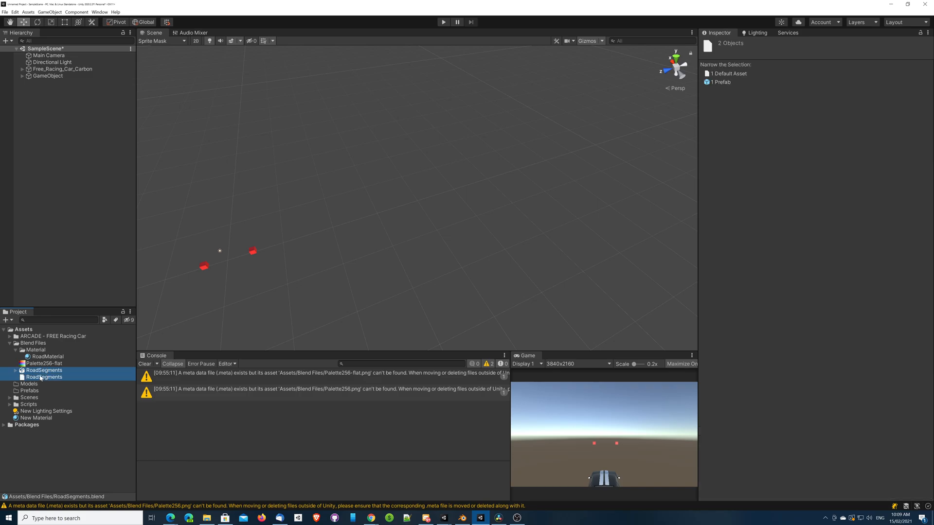
key(Delete)
click(486, 272)
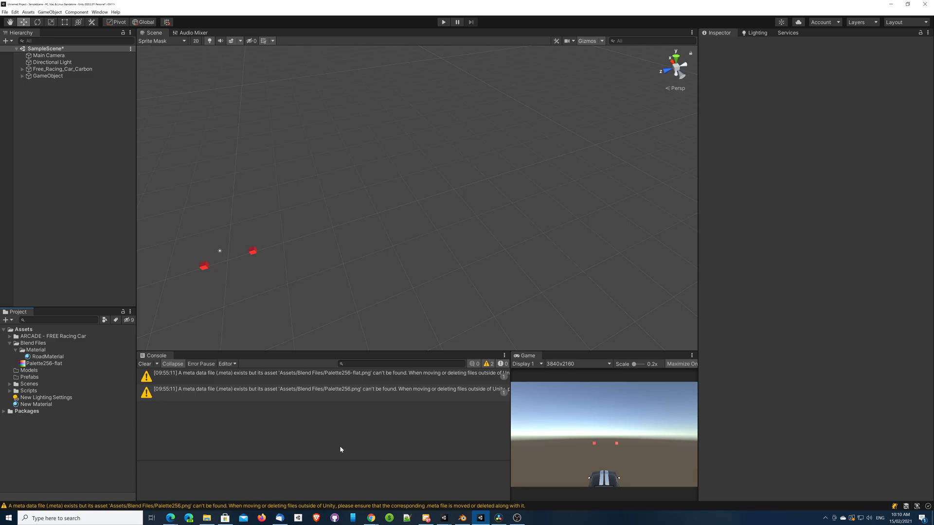
Step: Switch to Blender and save the file as RoadSegments.blend in the project's Graphics folder, overwriting the existing copy
click(462, 517)
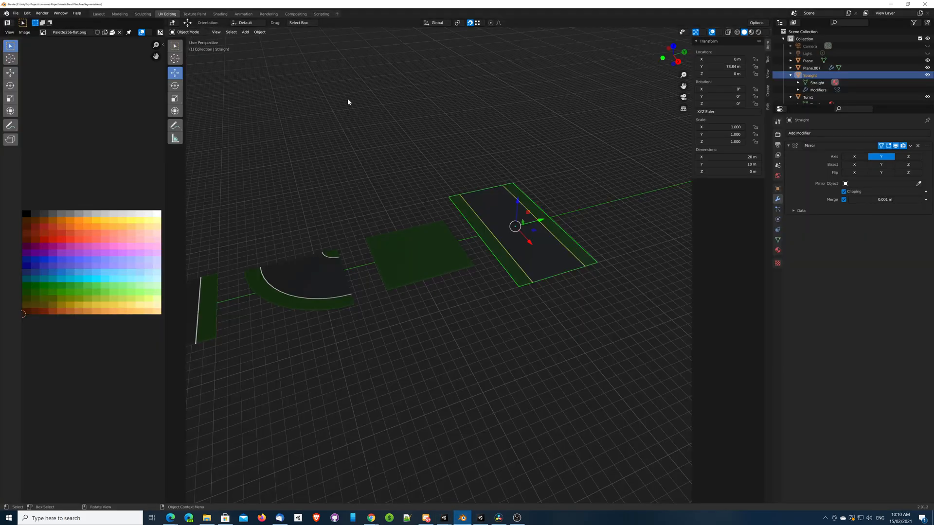
click(15, 13)
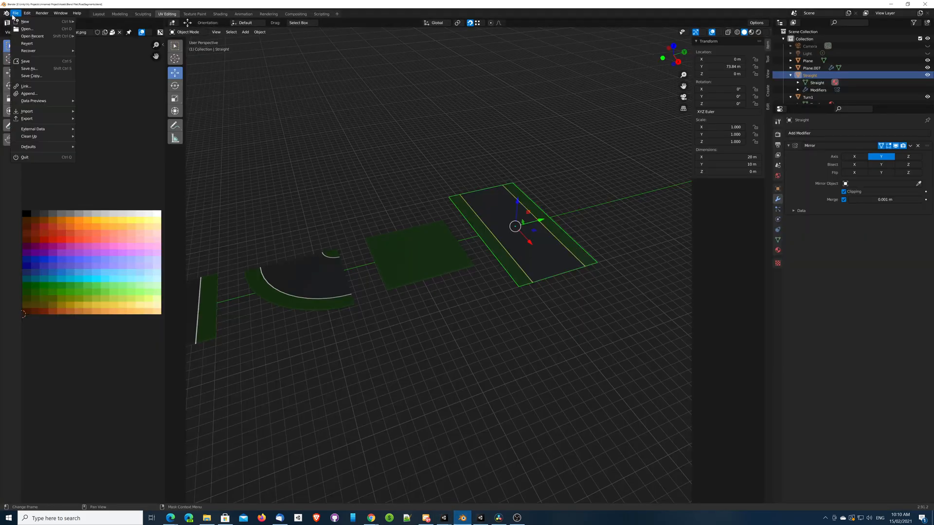
click(32, 69)
click(346, 102)
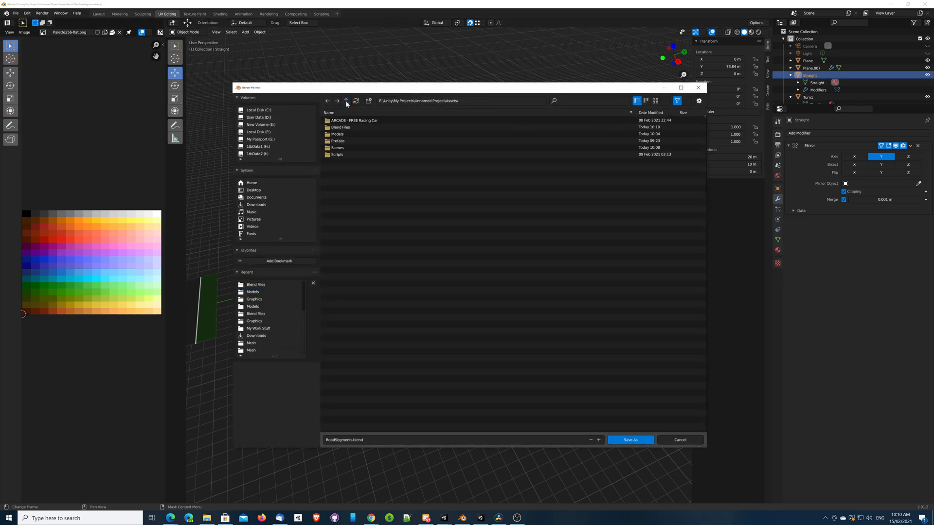
click(347, 101)
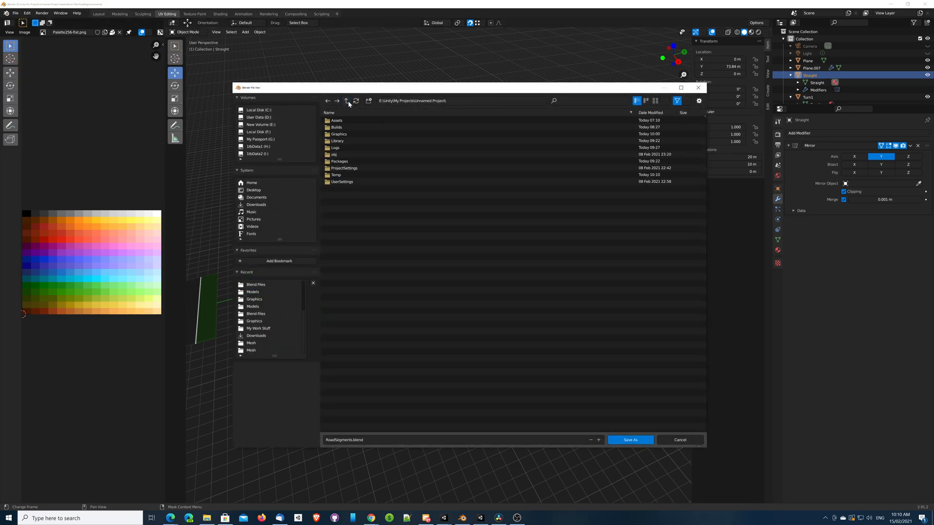
double_click(338, 134)
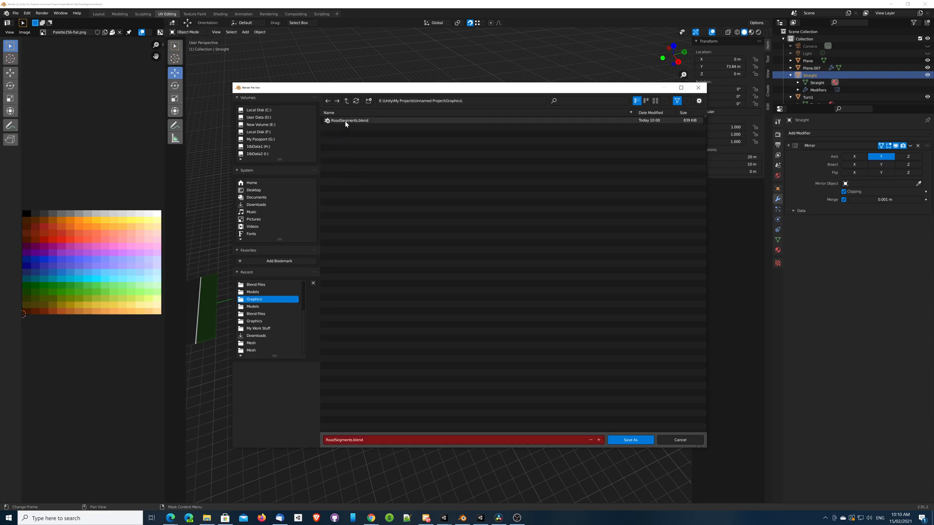
double_click(344, 121)
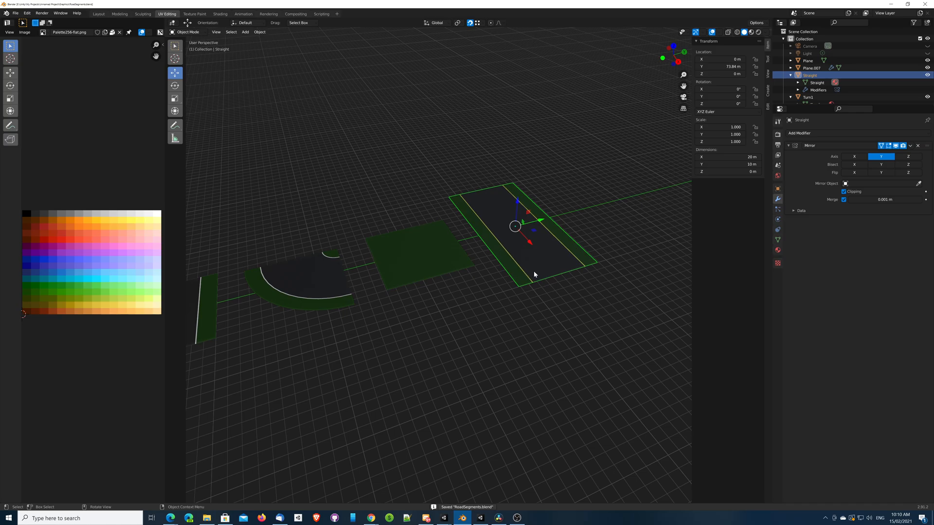
Step: Snap the Turn1 segment to the 3D cursor at the world origin and apply all its transforms
middle_drag(535, 270, 590, 234)
scroll(590, 234, down, 4)
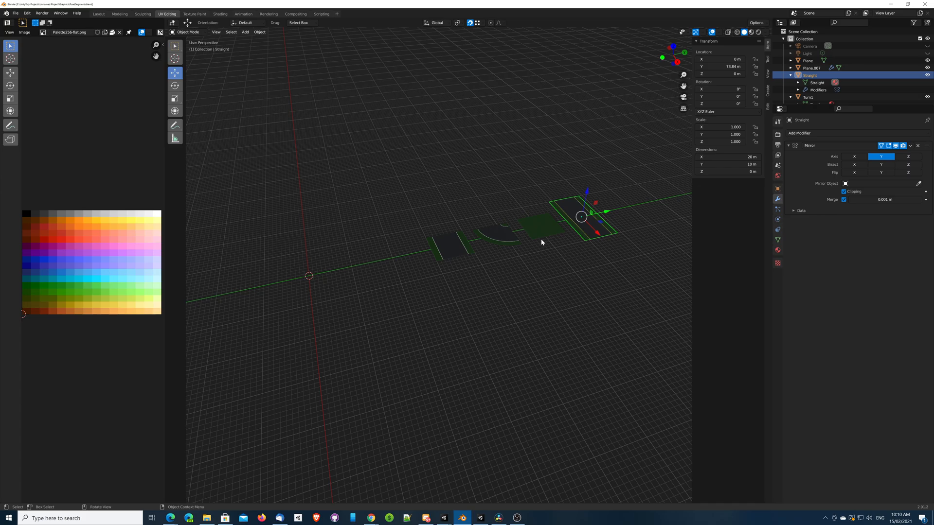
click(501, 239)
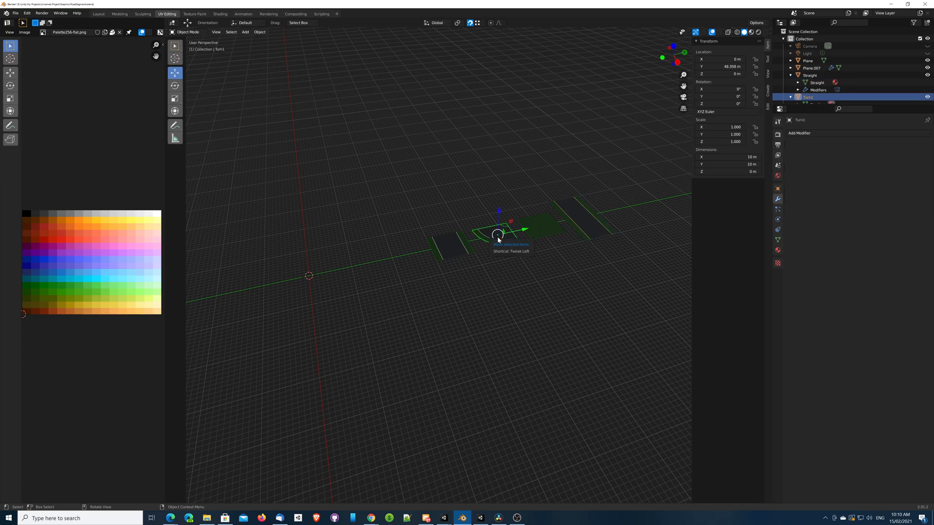
key(shift+s)
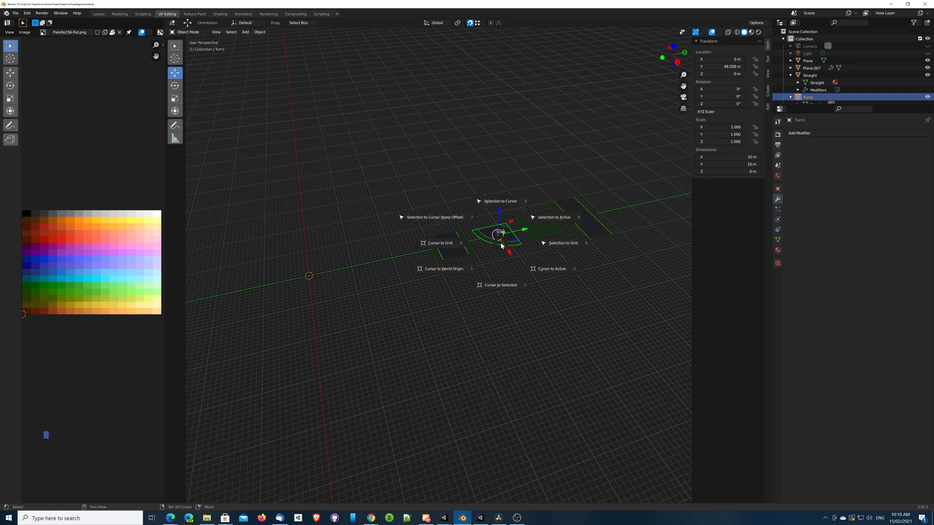
click(499, 204)
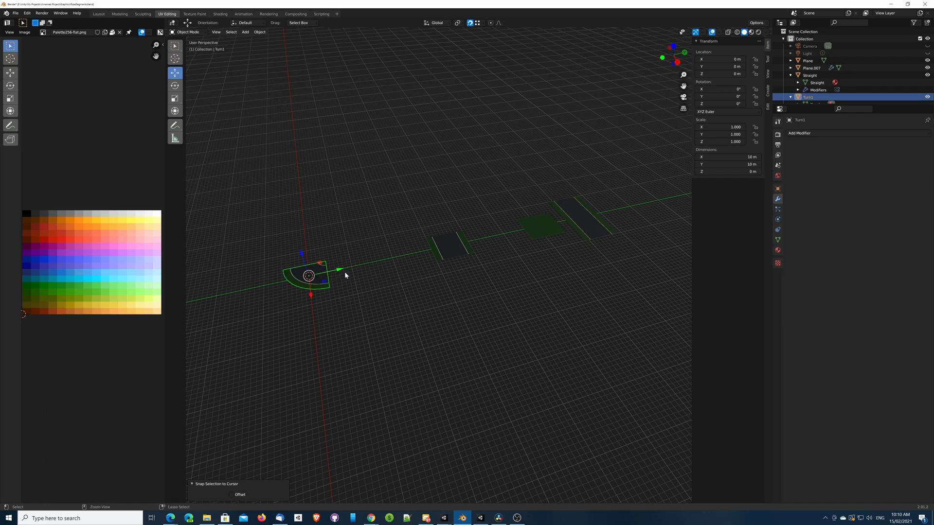
key(ctrl+a)
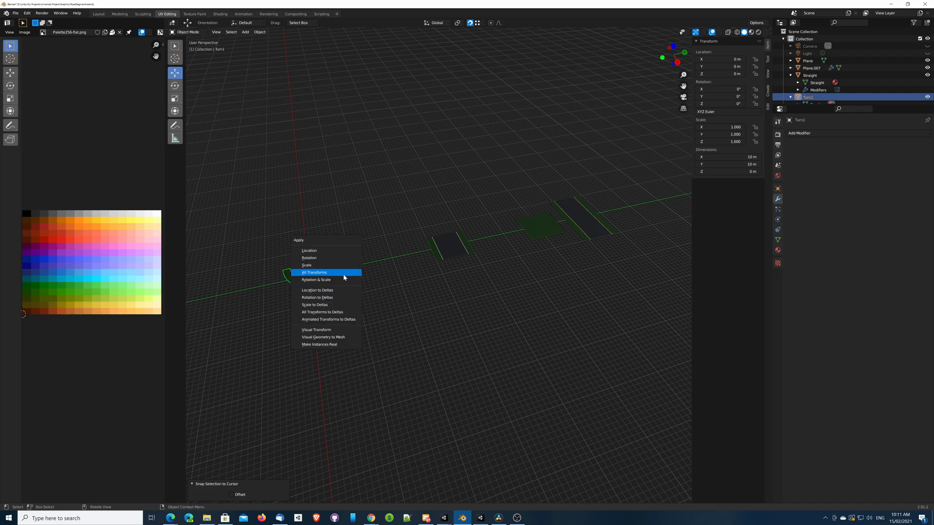
click(339, 276)
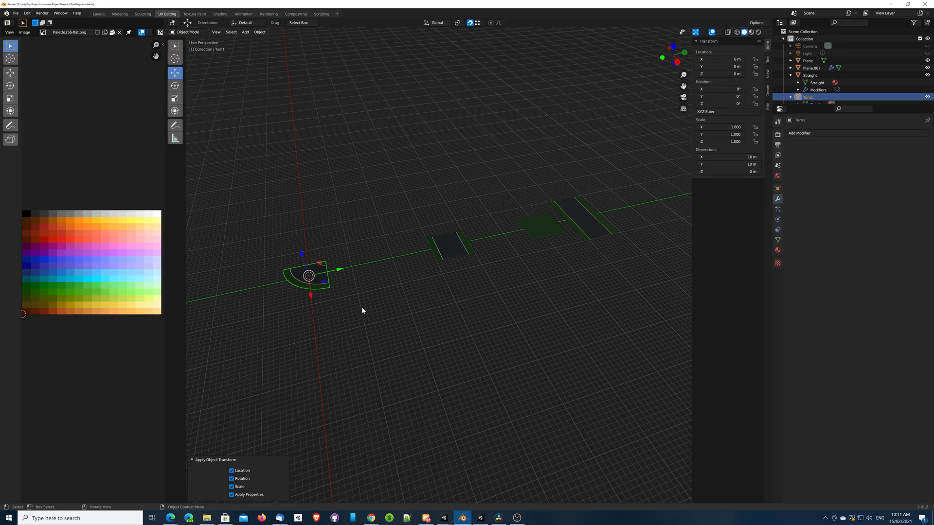
Step: Export the selected Turn1 segment as Straight.fbx into Assets\Models, using the Copy path mode and FBX Units Scale scaling
click(15, 13)
mouse_move(37, 119)
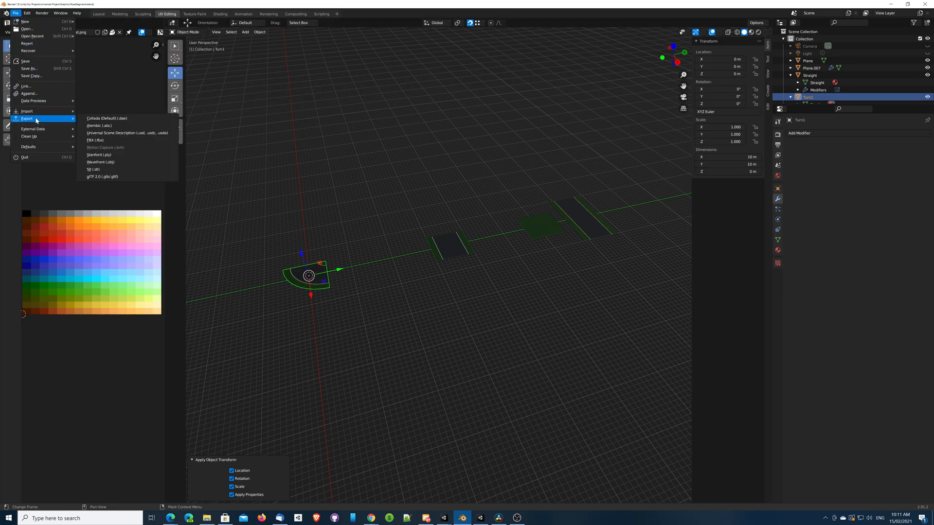
click(102, 140)
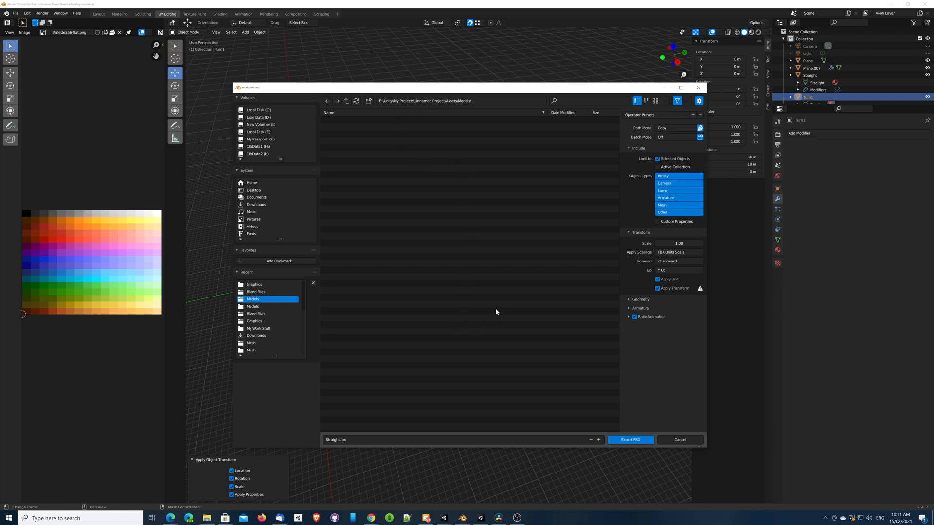
click(676, 128)
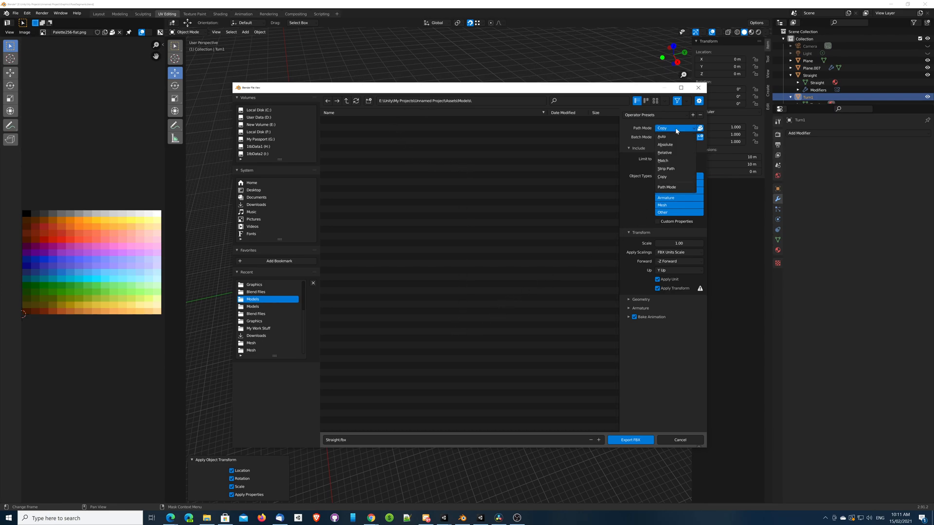
click(674, 176)
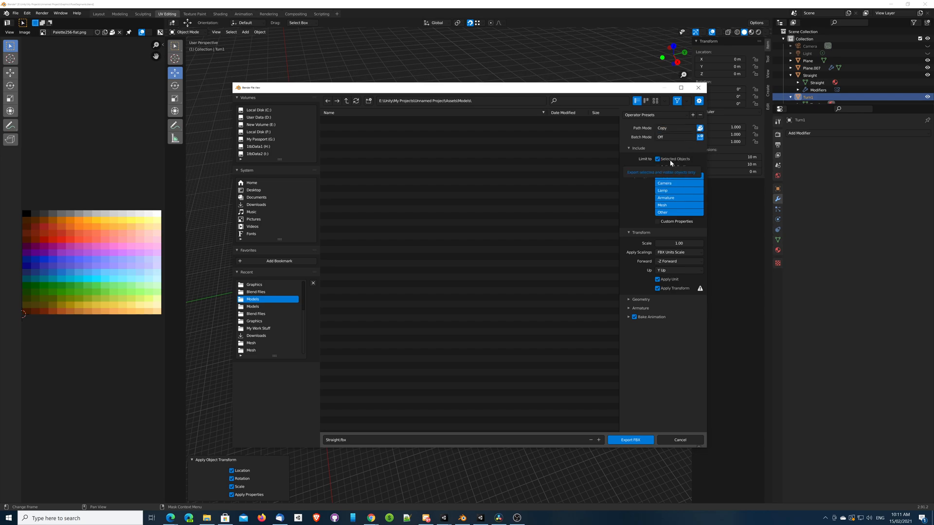
click(670, 253)
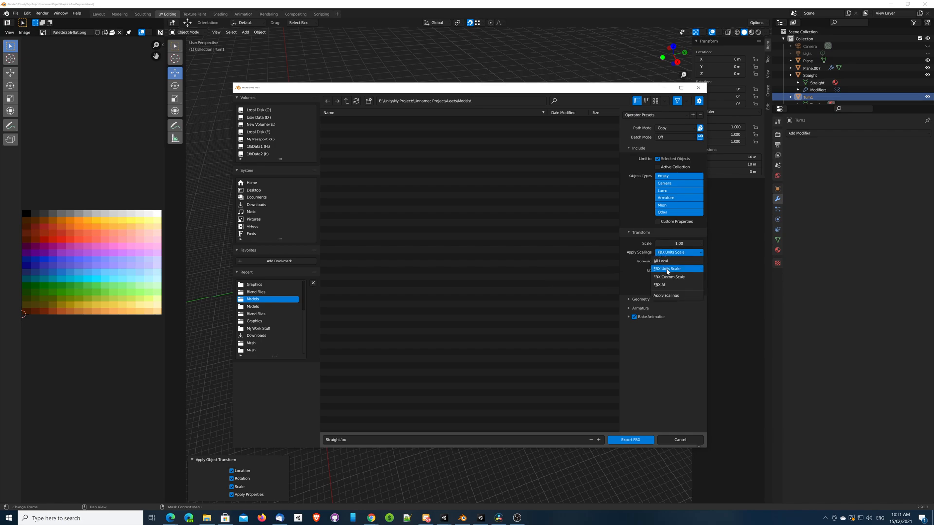
click(670, 269)
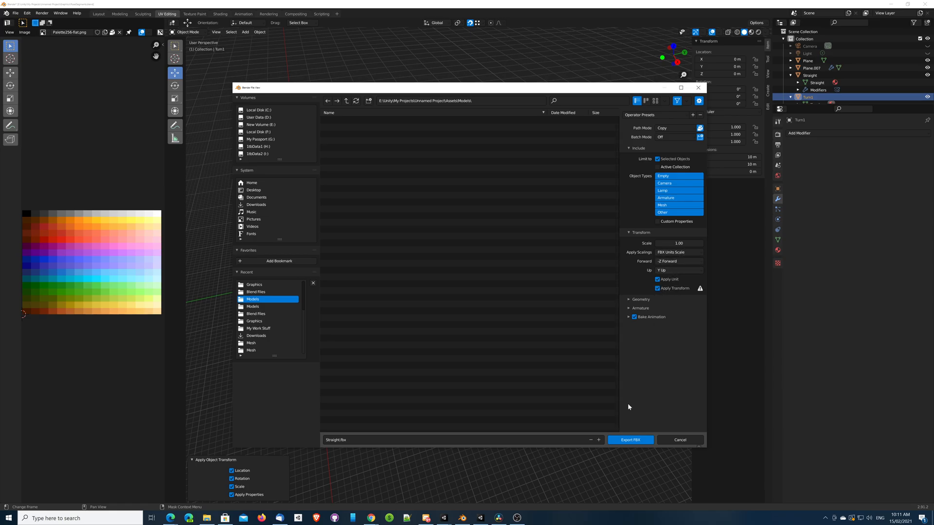
click(631, 440)
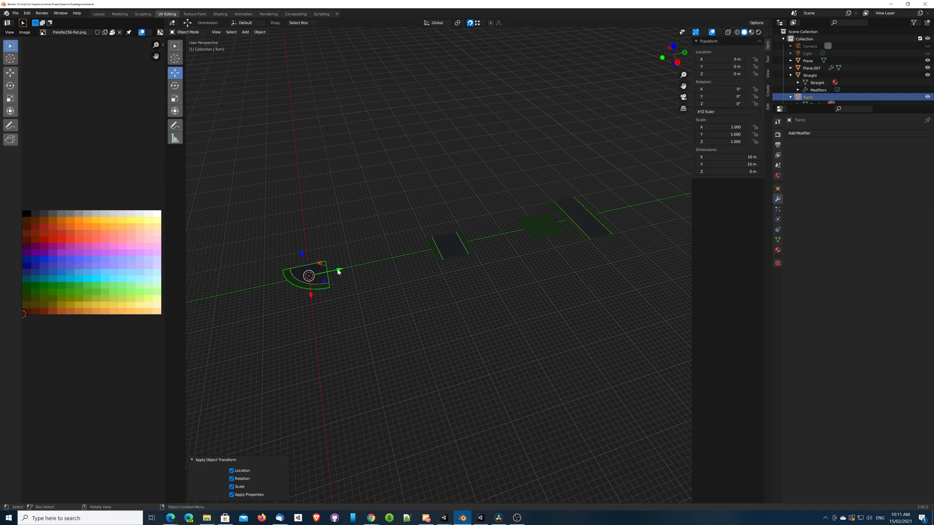
Step: Move Turn1 along Y to about 49.6 m, back among the other segments, and turn off snapping
drag(340, 270, 531, 232)
click(470, 23)
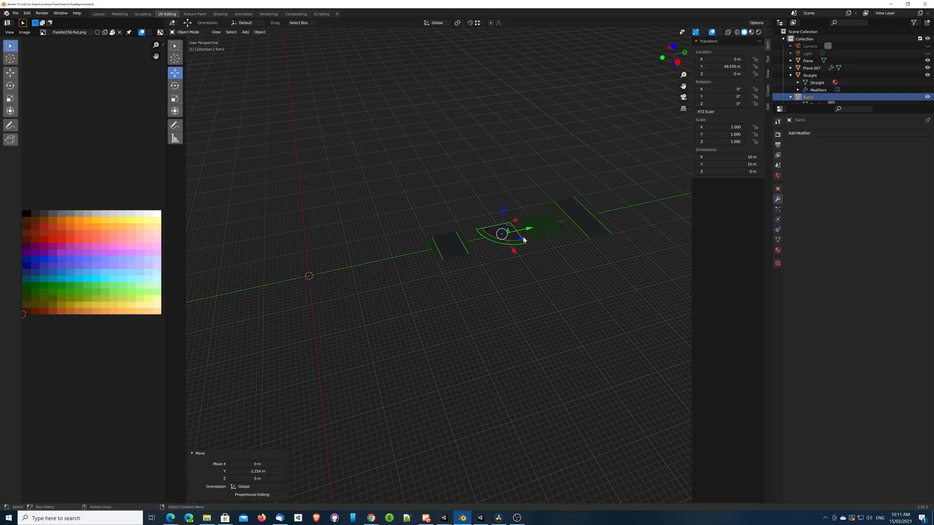
Step: Snap the Straight segment to the 3D cursor at the world origin and apply all its transforms
click(594, 232)
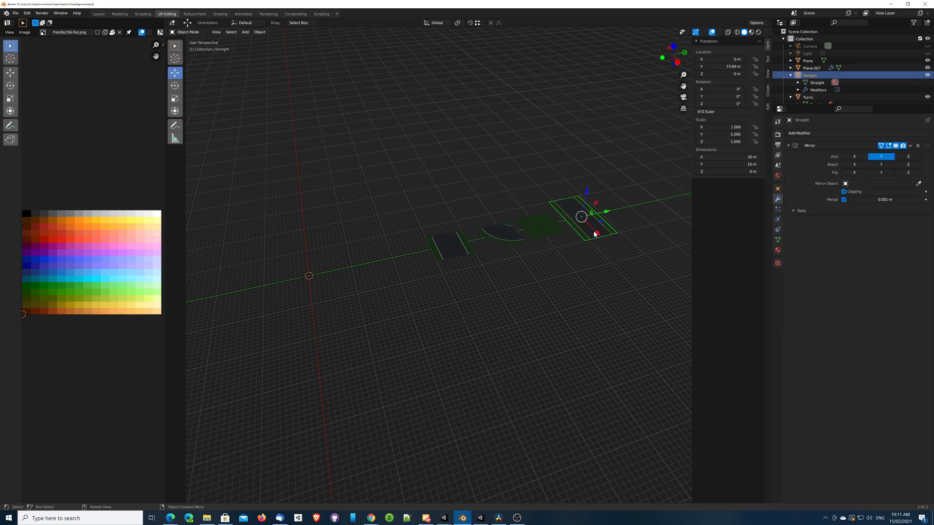
key(shift+s)
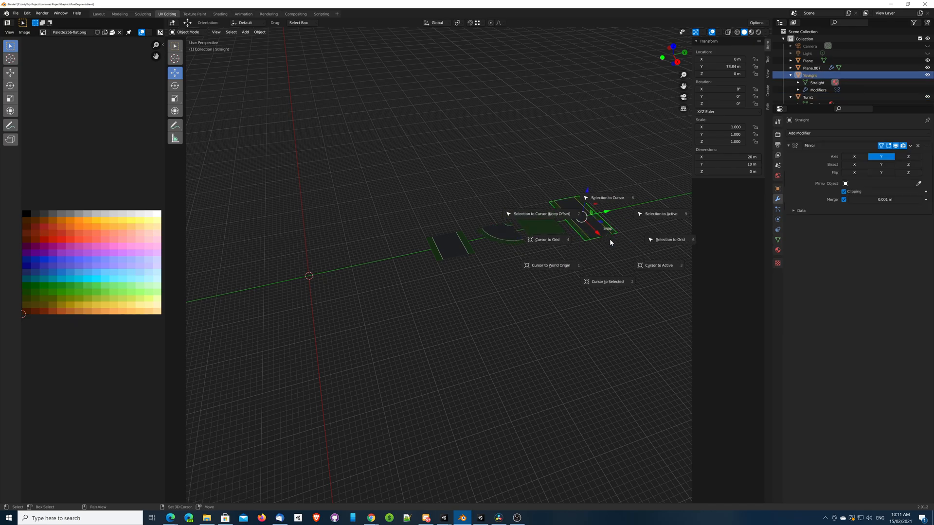
click(613, 203)
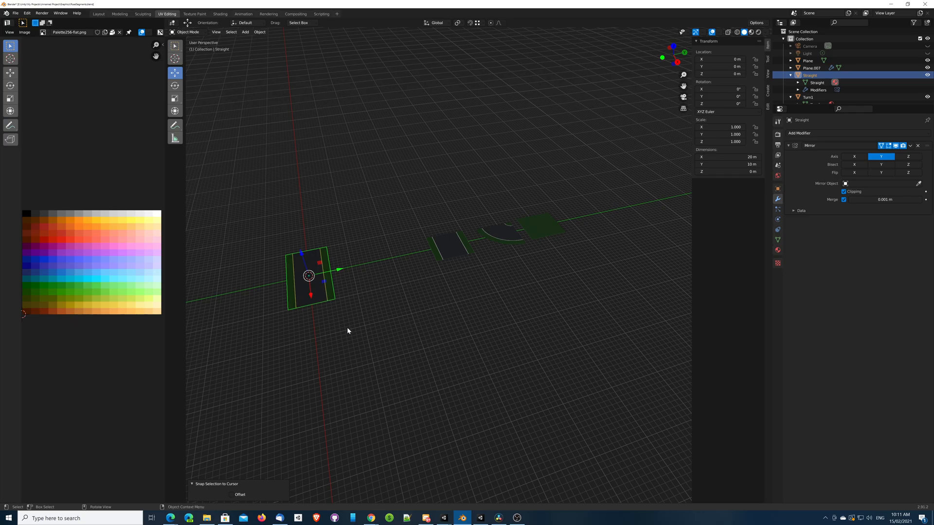
key(ctrl+a)
click(328, 298)
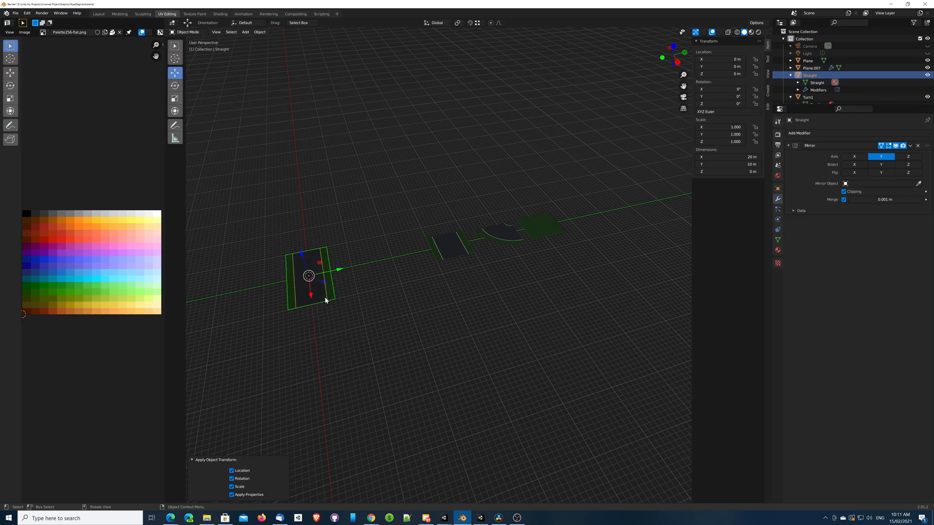
Step: Rename the existing Straight.fbx in Models to Turn.fbx during the FBX export, and export the Straight segment as Straight.fbx
click(15, 13)
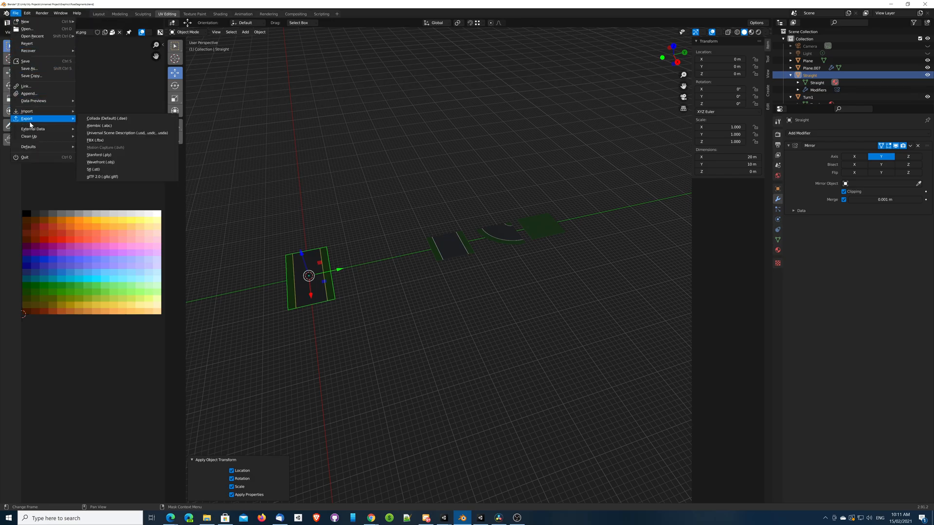
key(Escape)
click(15, 13)
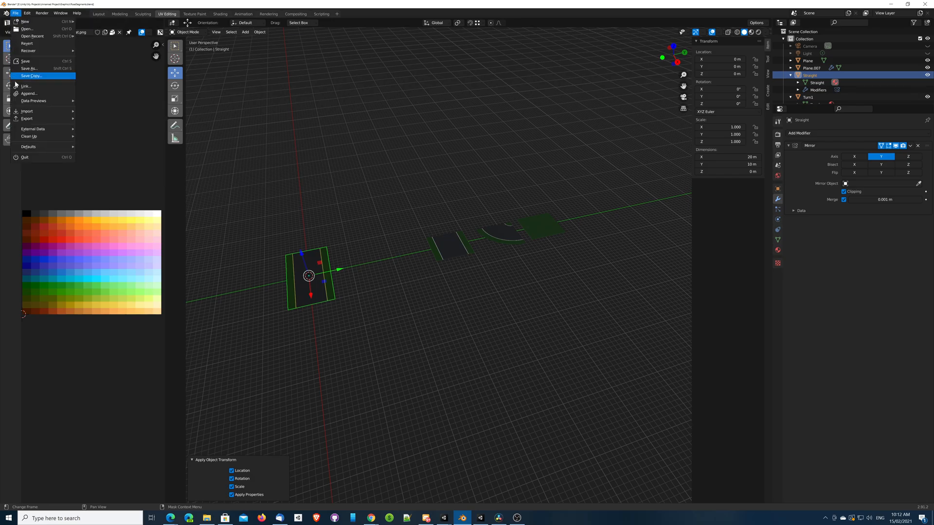
mouse_move(29, 118)
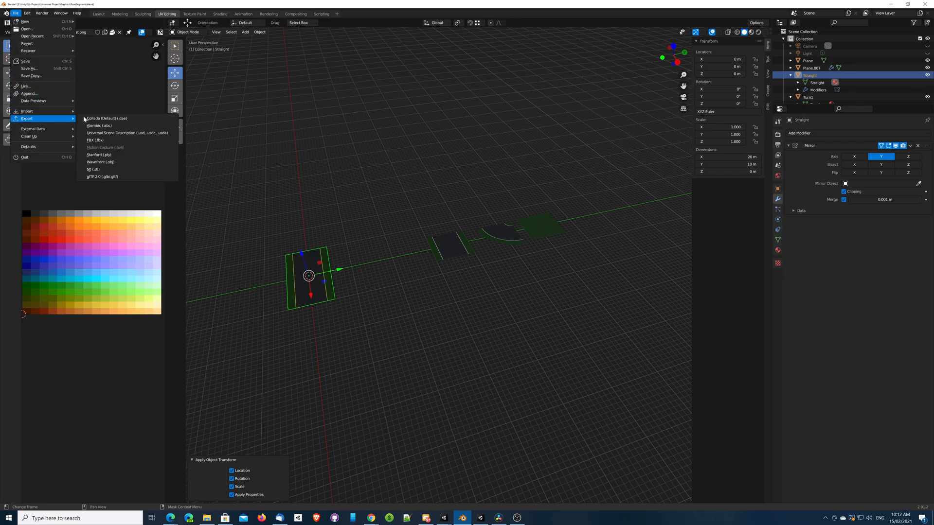
click(103, 140)
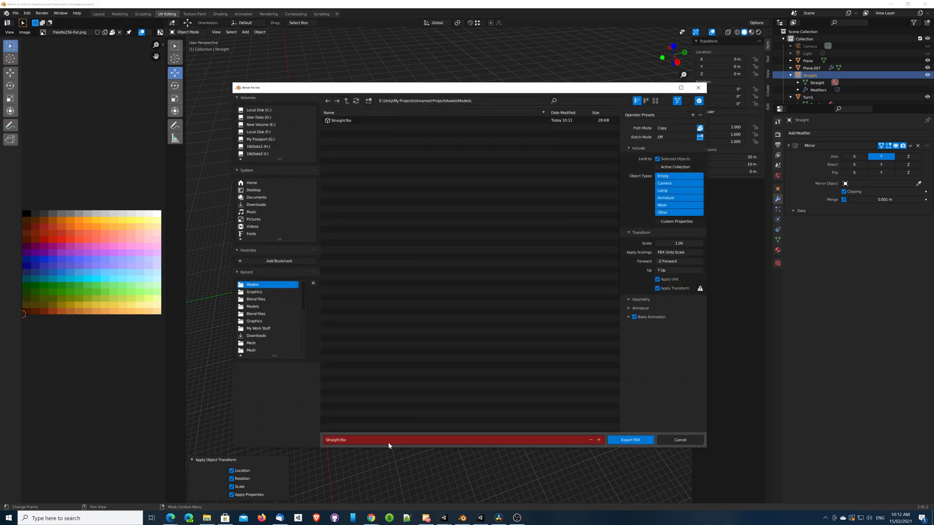
click(342, 122)
key(F2)
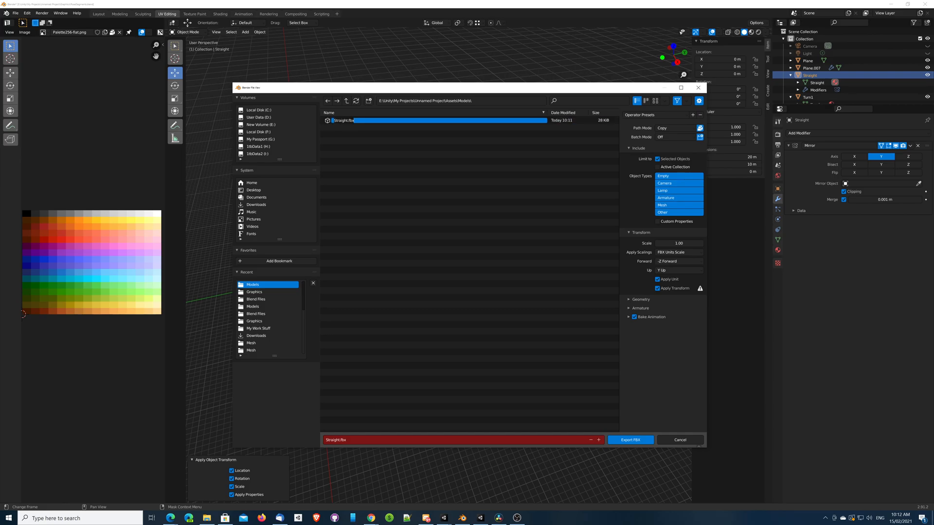
text(T)
key(Return)
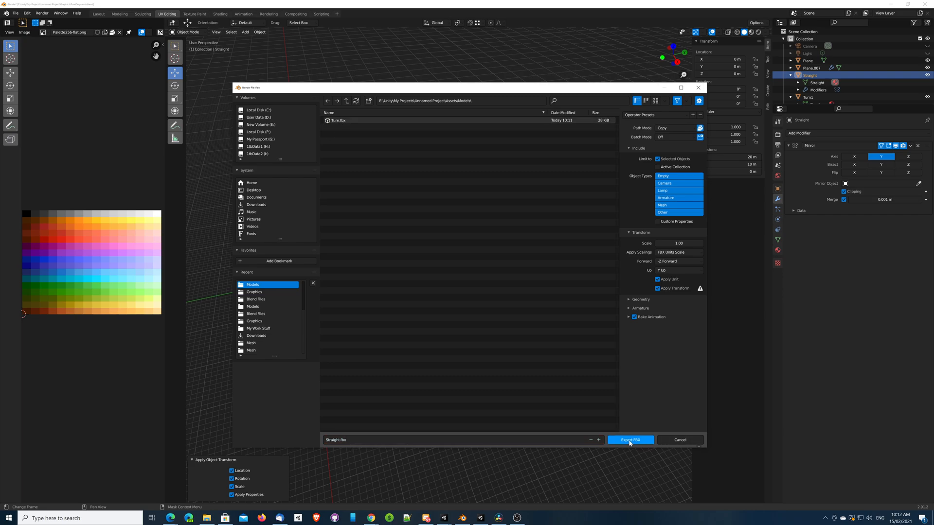
click(629, 440)
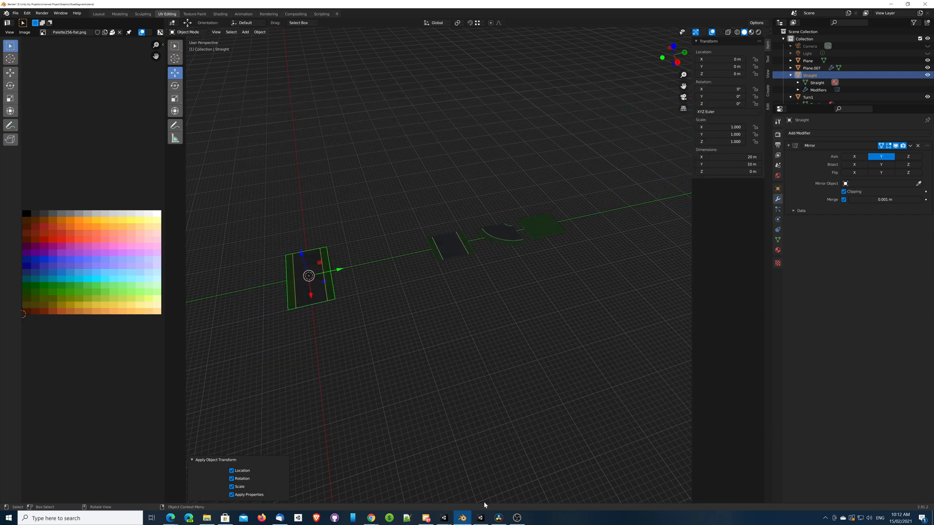
Step: Switch to Unity and extract the Turn model's materials into a new Materials folder inside Assets\Models
click(480, 518)
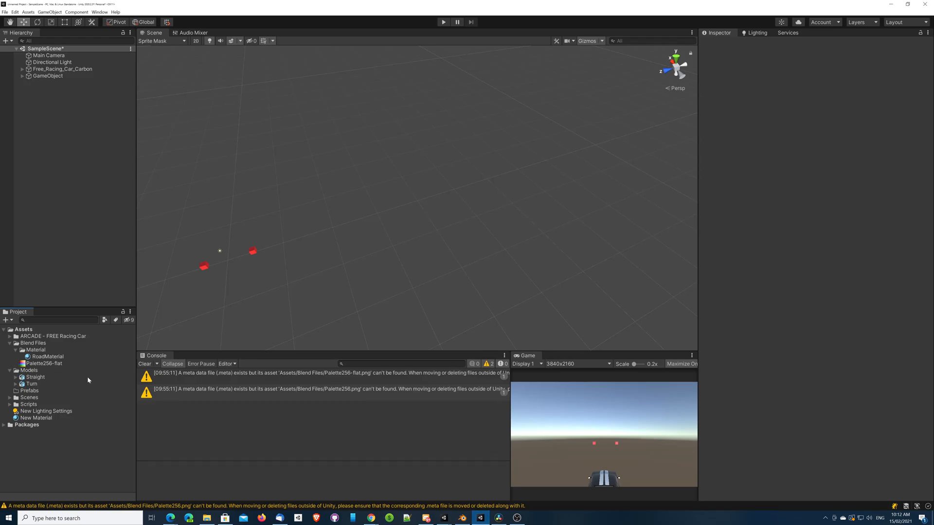
click(31, 378)
click(30, 385)
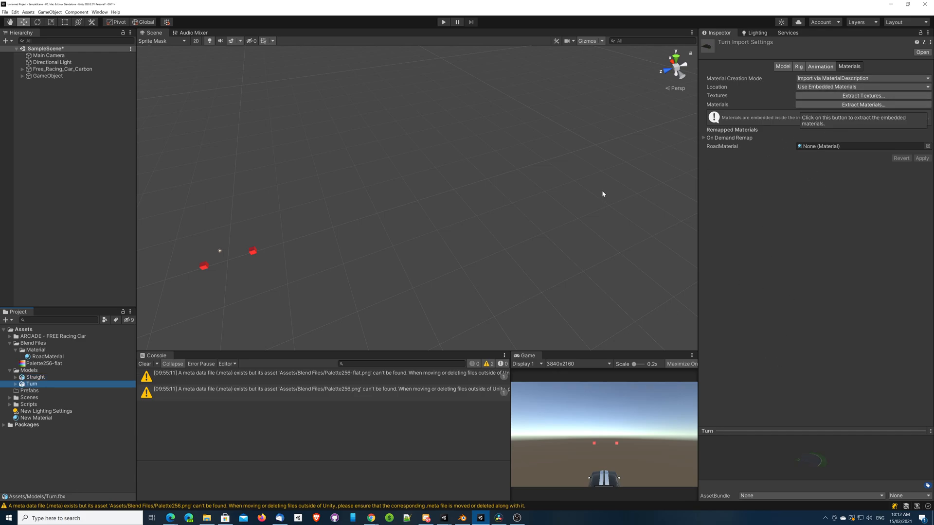
click(843, 106)
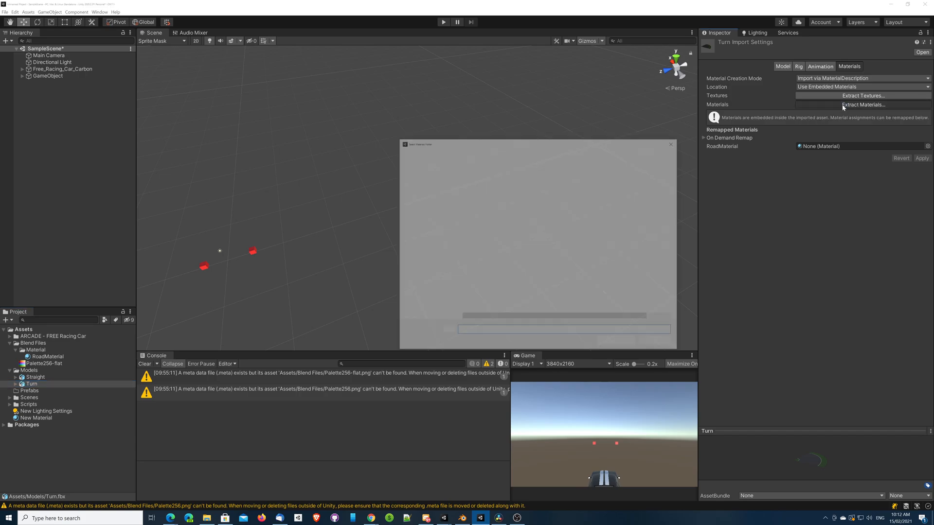
click(445, 171)
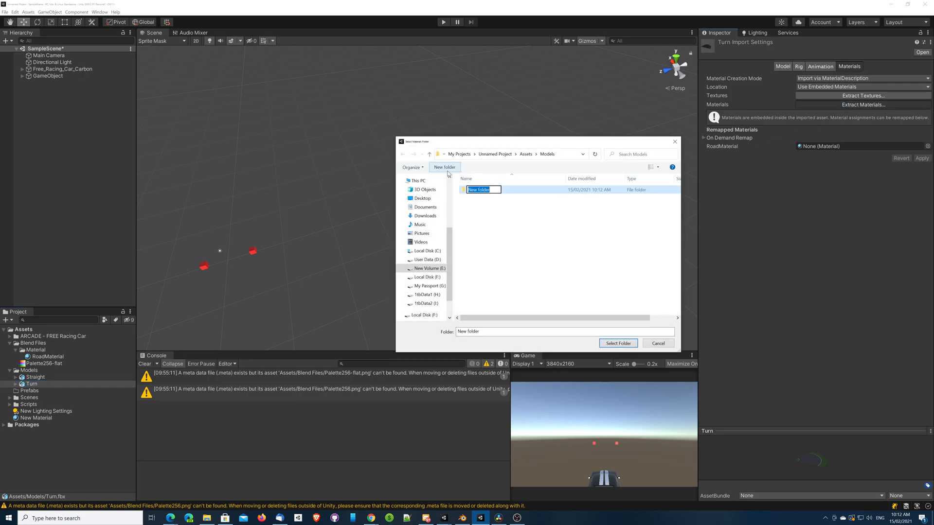
text(Materials)
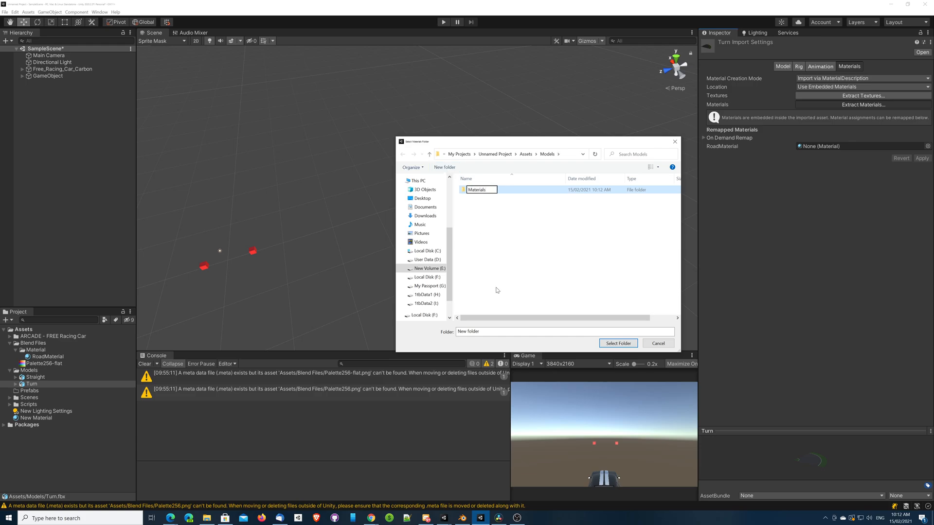
key(Return)
click(615, 343)
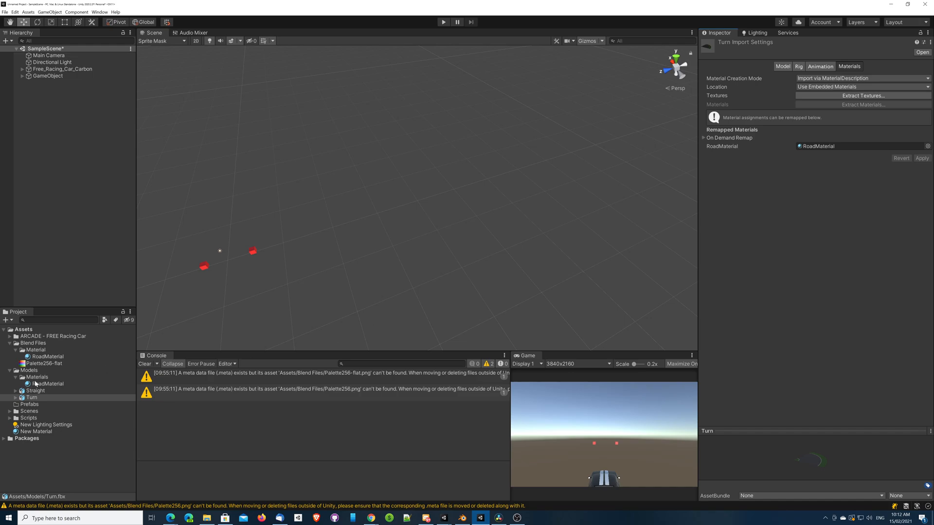
Step: Collapse the new Materials folder and add both the Straight and Turn models to the scene hierarchy
click(36, 377)
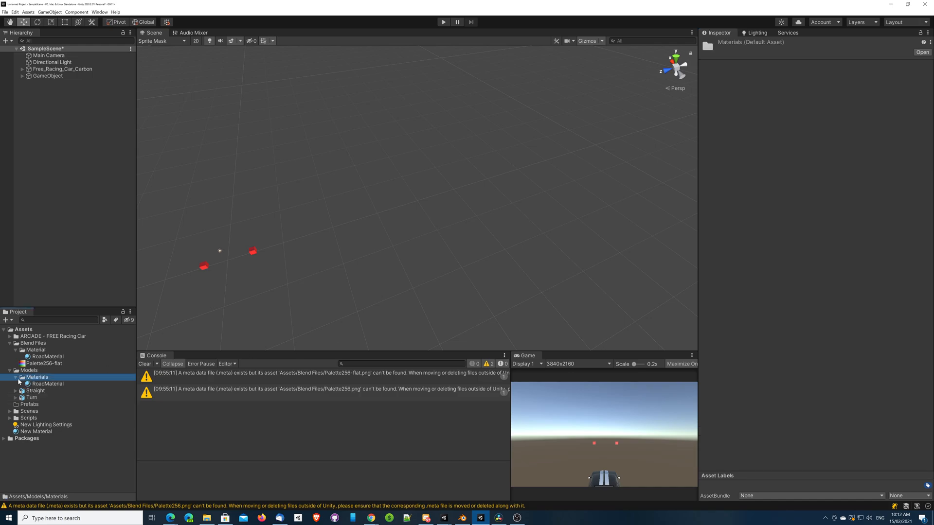
click(17, 378)
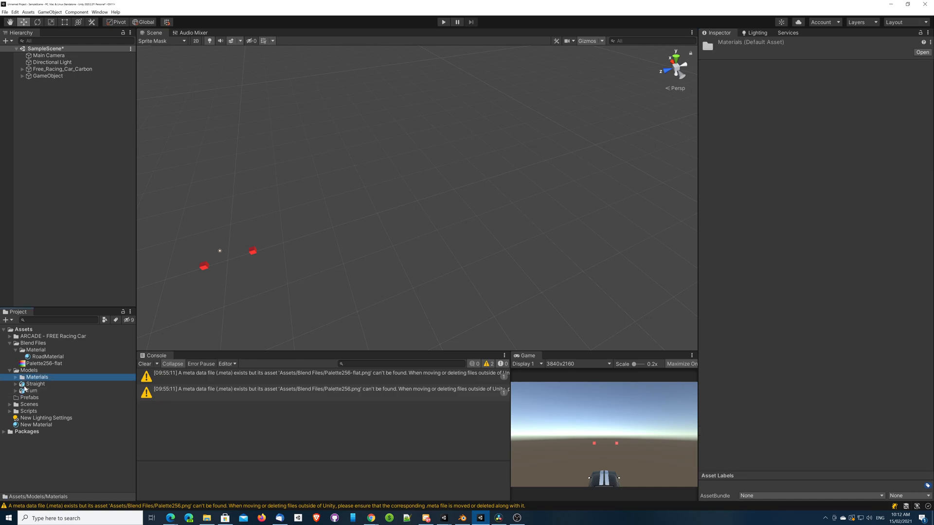
click(33, 385)
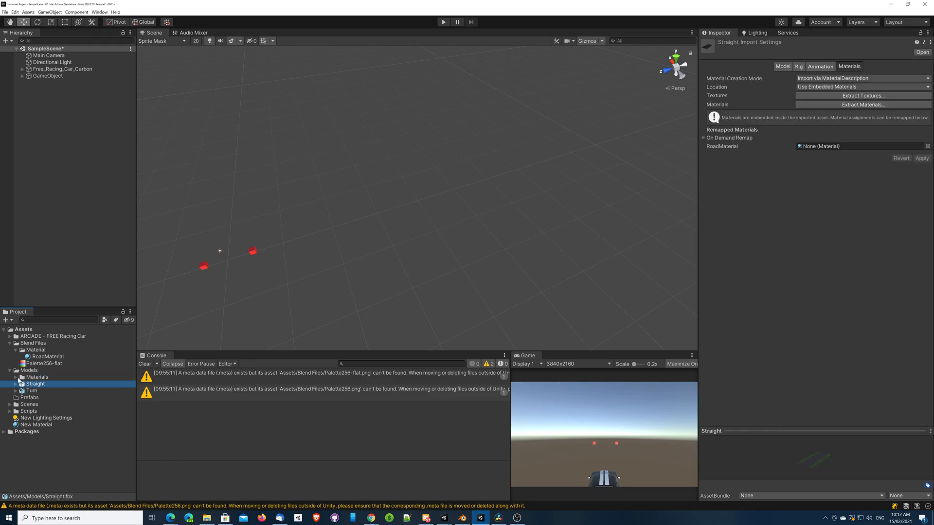
click(17, 378)
click(17, 379)
ctrl+click(32, 391)
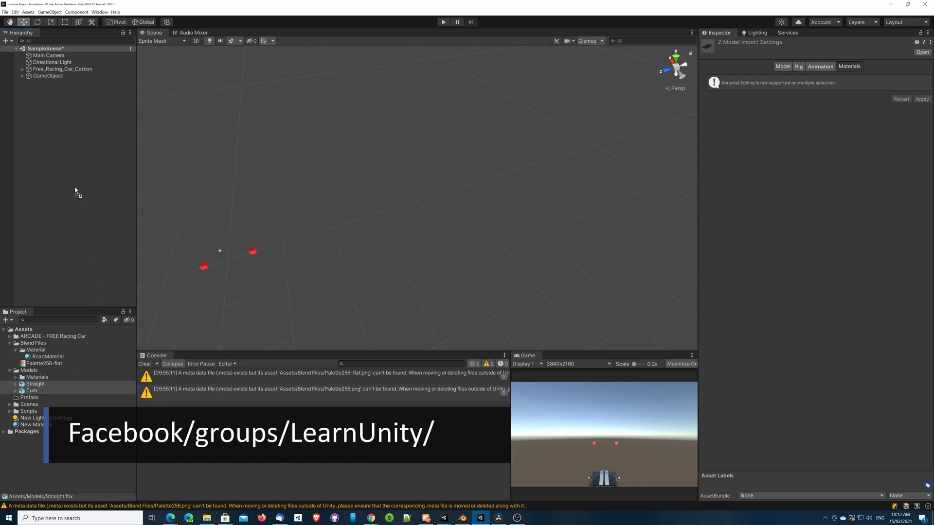
drag(75, 191, 73, 189)
Step: Separate the overlapping road pieces by moving Turn to about -22.04 on Z and Straight to about -21.71 on X
middle_drag(269, 250, 409, 210)
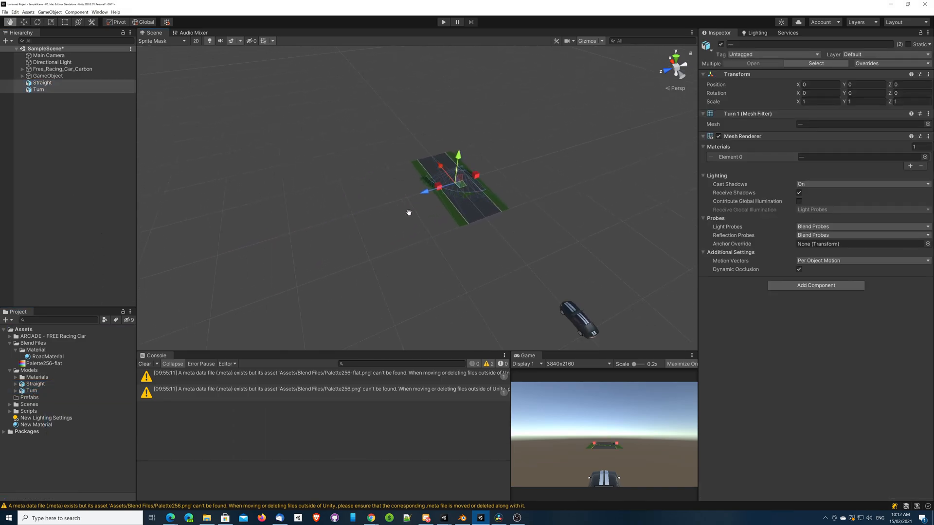
click(423, 189)
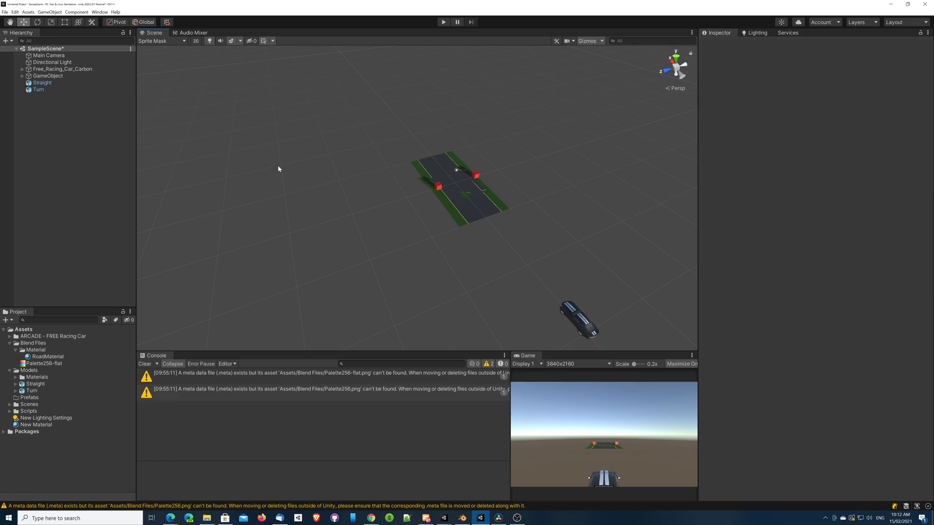
click(59, 91)
drag(425, 196, 508, 167)
click(468, 197)
drag(444, 170, 506, 269)
Step: Duplicate the Straight segment, vertex-snap the copy against its far end at X about -1.71, and select the Turn segment
right_drag(391, 240, 467, 250)
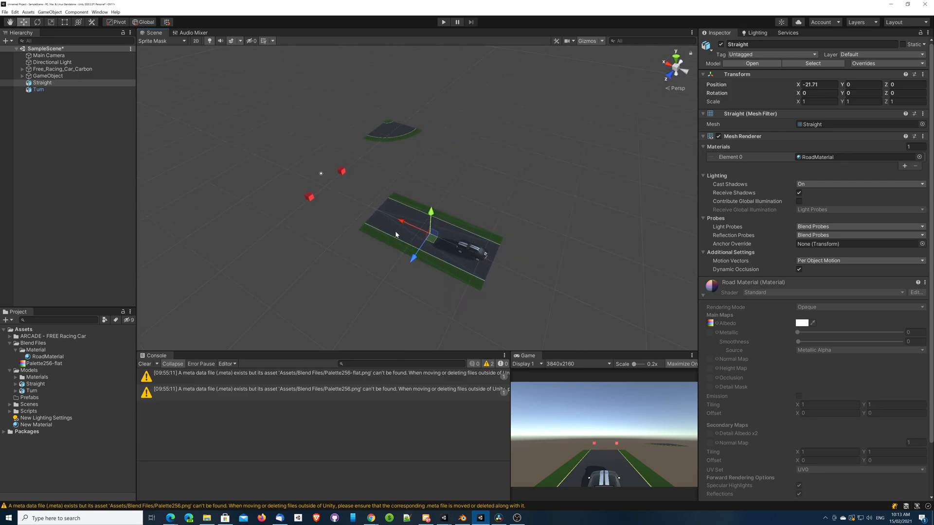
key(ctrl+d)
drag(391, 225, 284, 177)
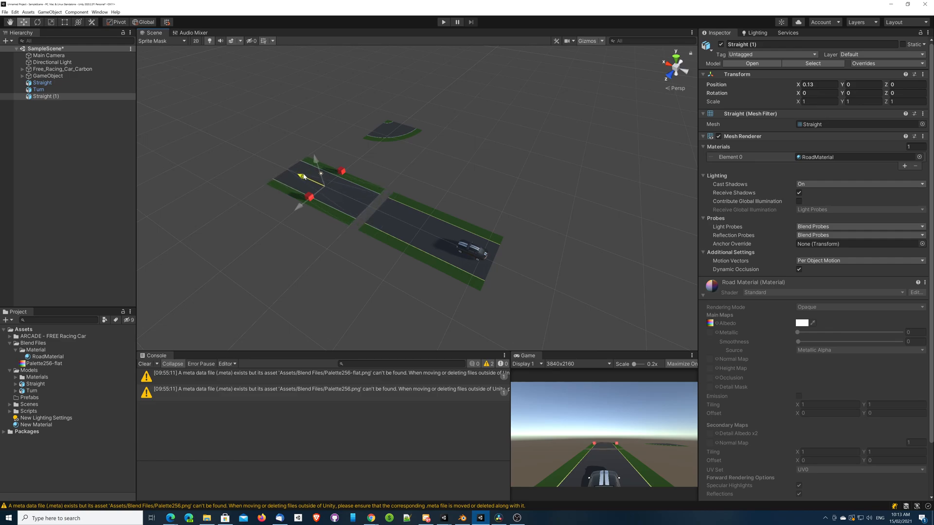
key(v)
drag(349, 227, 350, 229)
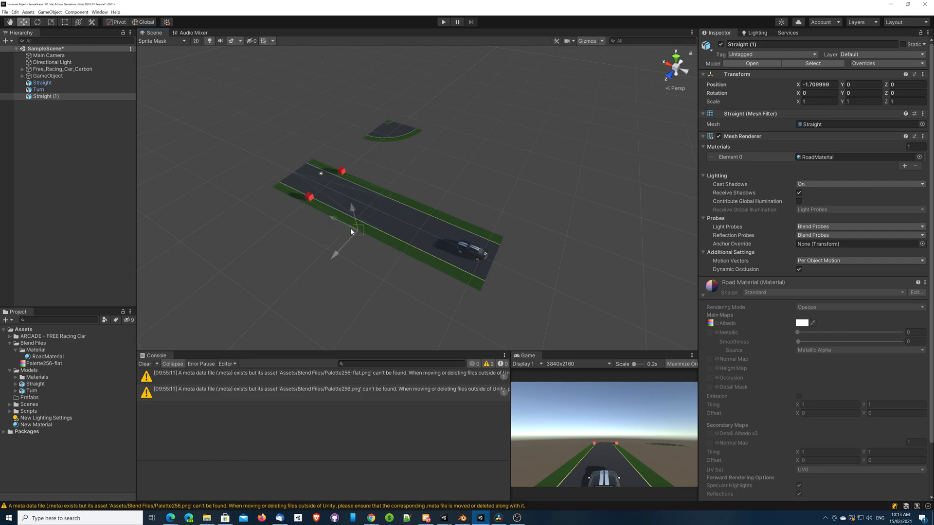
click(406, 136)
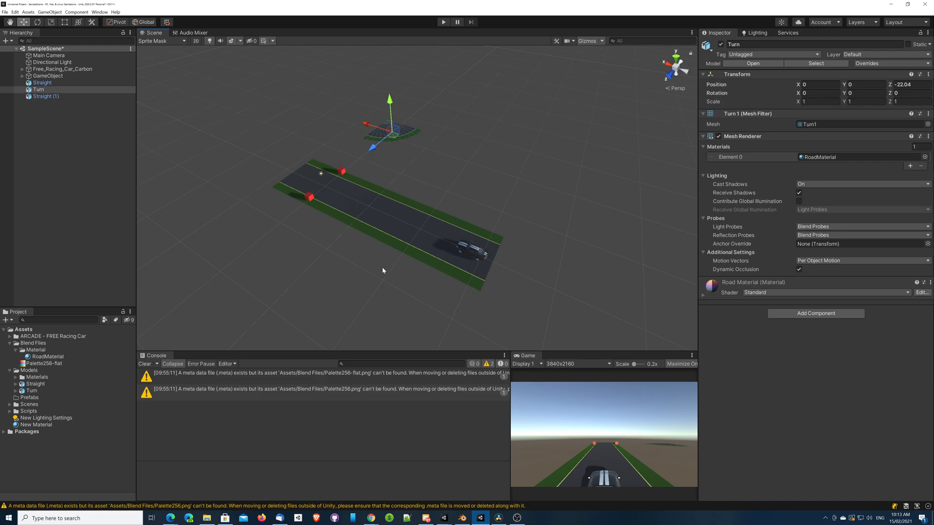
right_drag(455, 234, 414, 234)
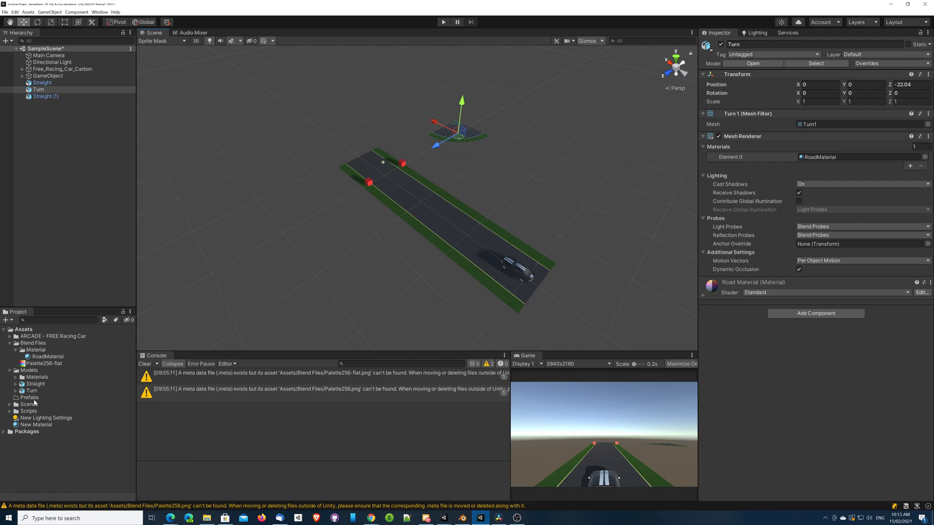
Step: Switch to Blender and save the file as RoadSegments.blend in the project's Assets\Blend Files folder
click(461, 520)
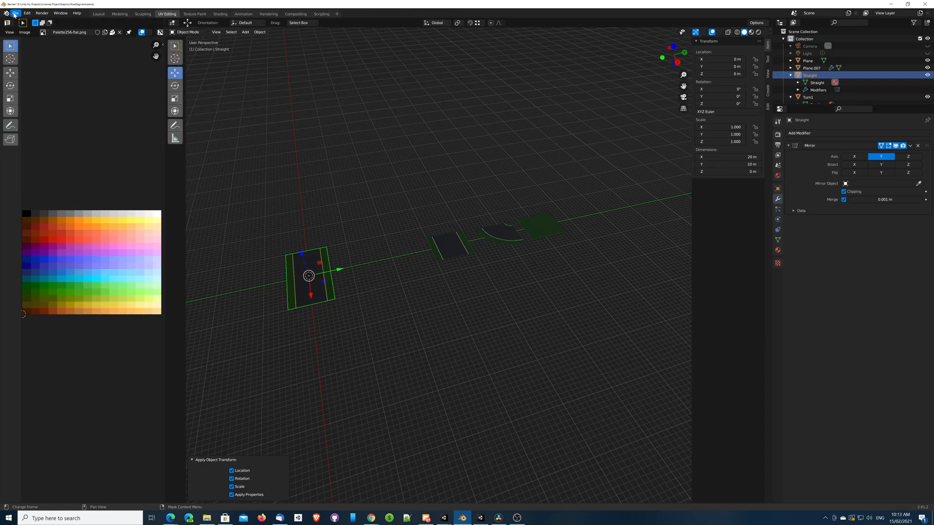
click(15, 13)
click(27, 69)
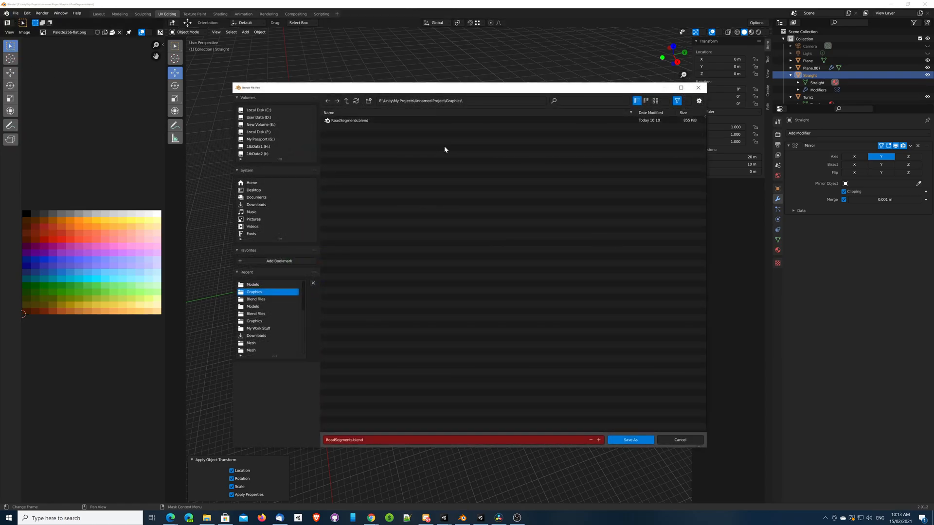
click(347, 102)
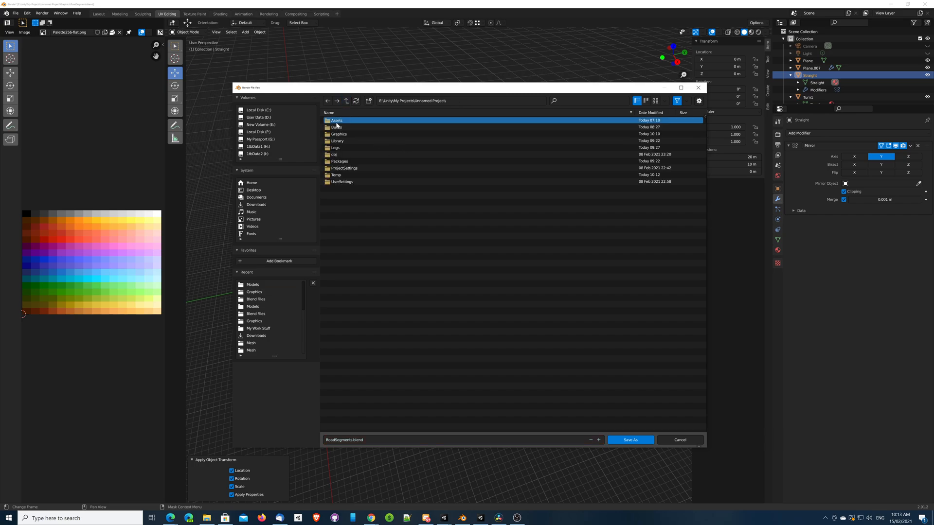
double_click(338, 121)
double_click(346, 127)
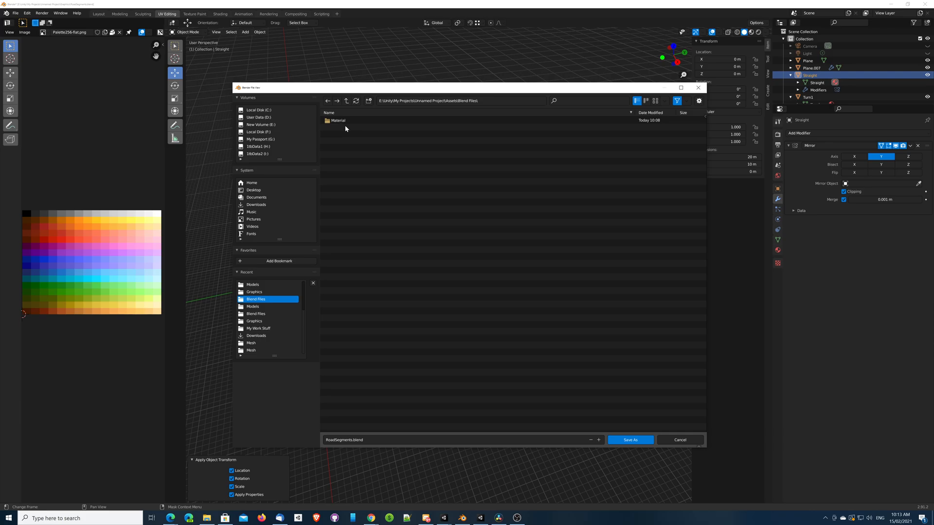
click(630, 440)
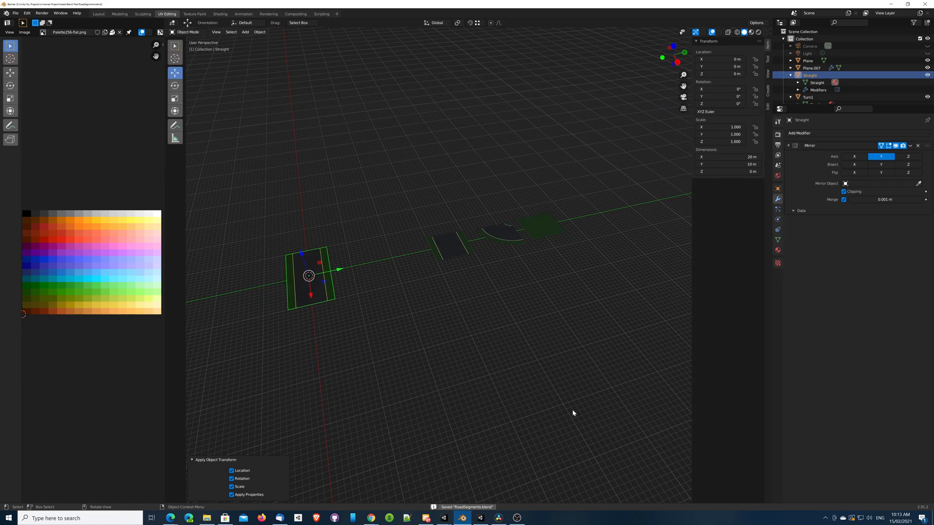
Step: Return to Unity, add the RoadSegments blend asset to the scene hierarchy, and unpack its prefab completely
click(480, 518)
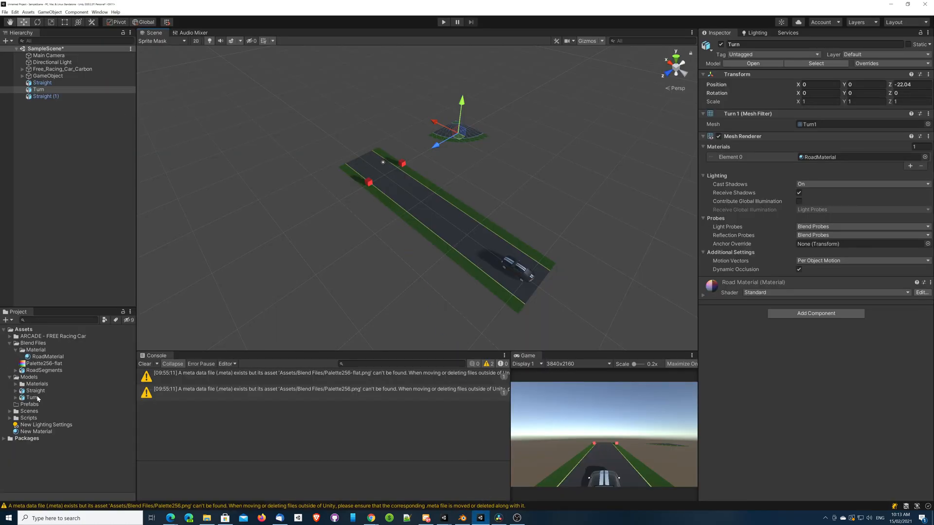
click(36, 372)
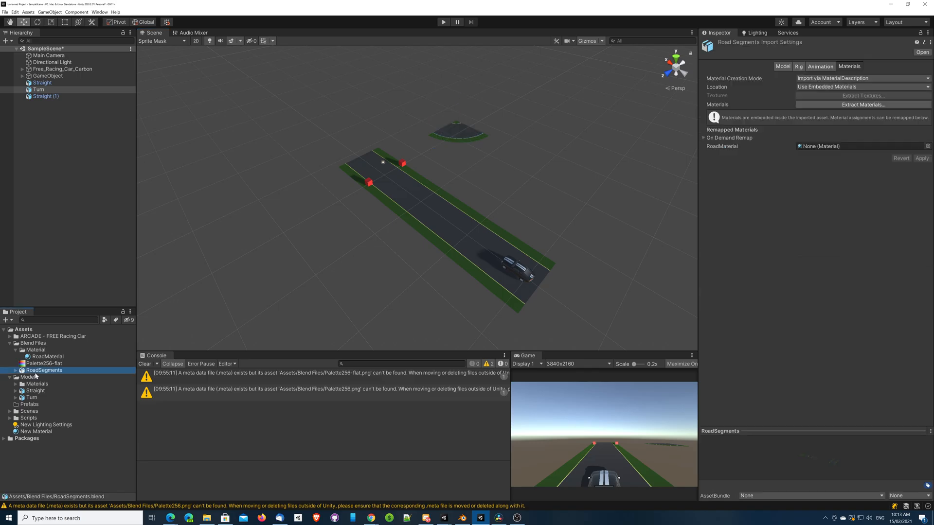
drag(36, 373, 67, 143)
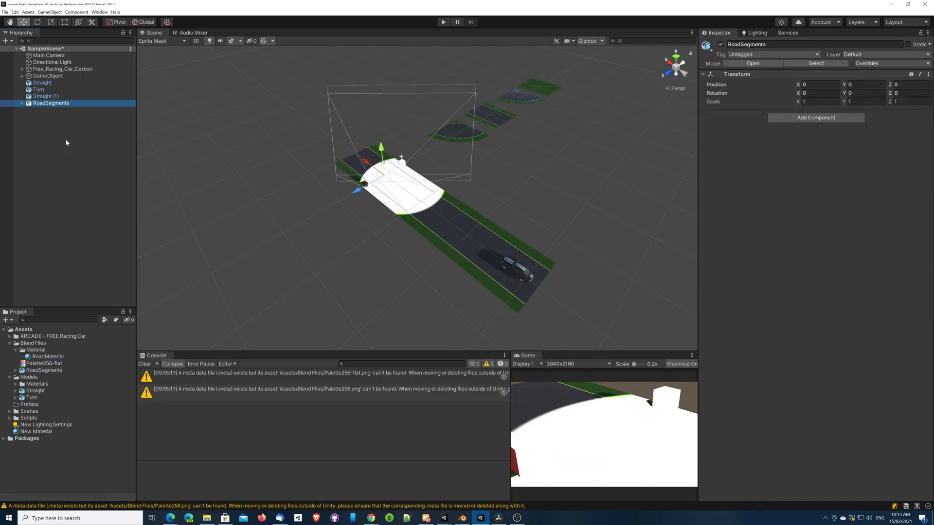
right_click(58, 104)
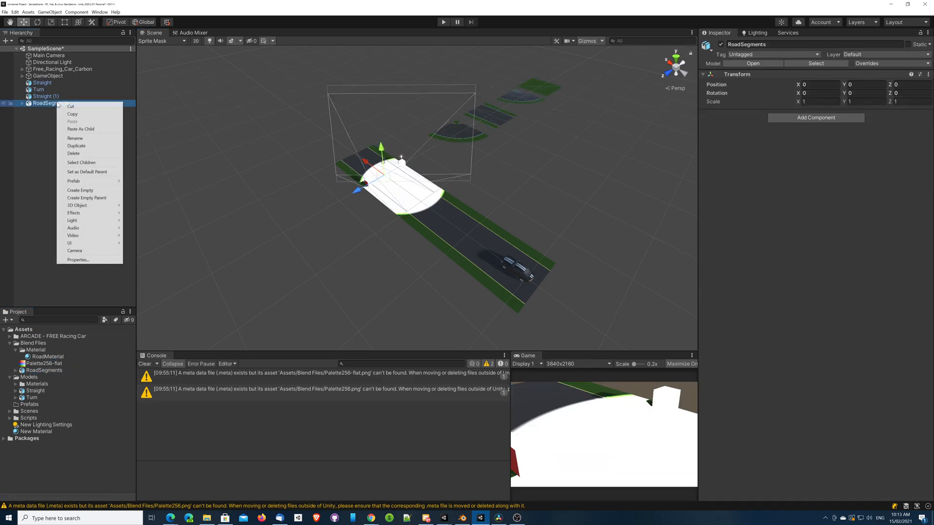
mouse_move(99, 183)
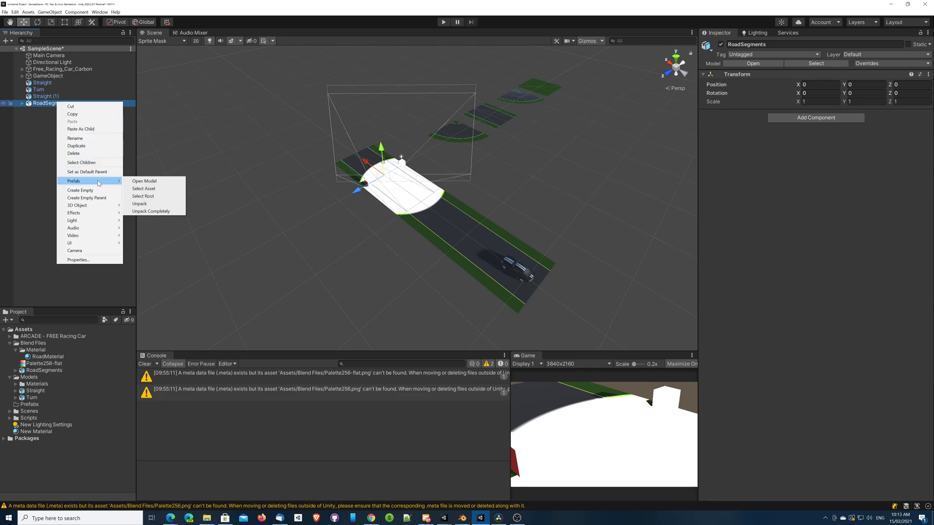
click(153, 211)
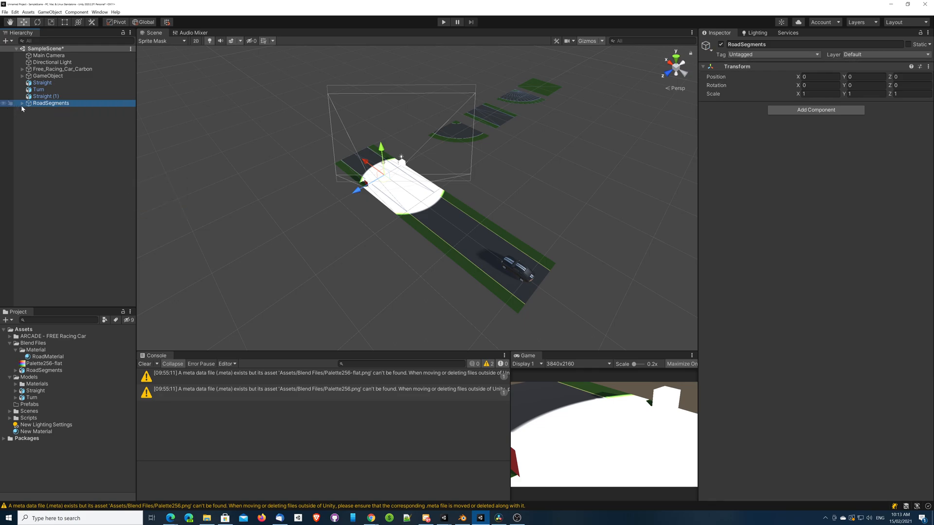
Step: Move Turn1 out of RoadSegments to the scene's root level and delete the RoadSegments object
click(22, 103)
drag(60, 144, 56, 186)
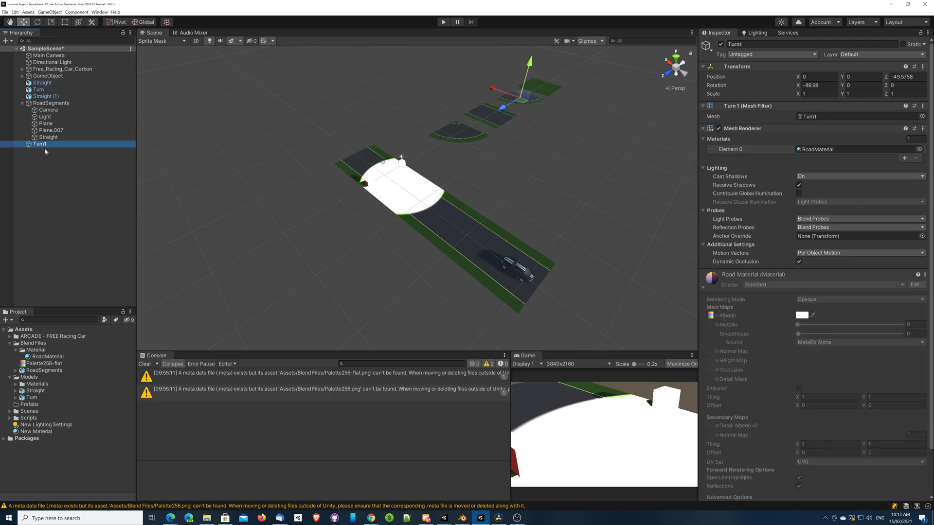
click(53, 104)
key(Delete)
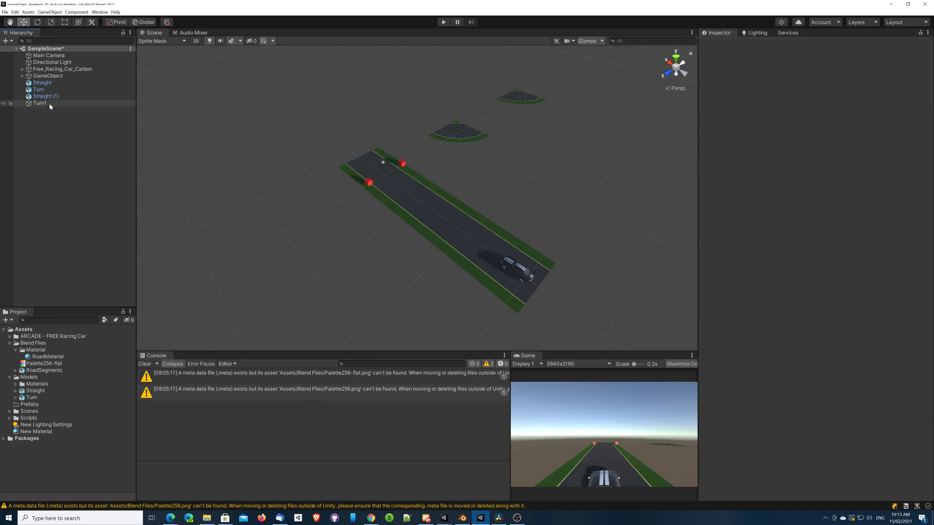
Step: Compare Turn1's X rotation with the Straight object's, and view the Straight asset's Model import settings
click(49, 103)
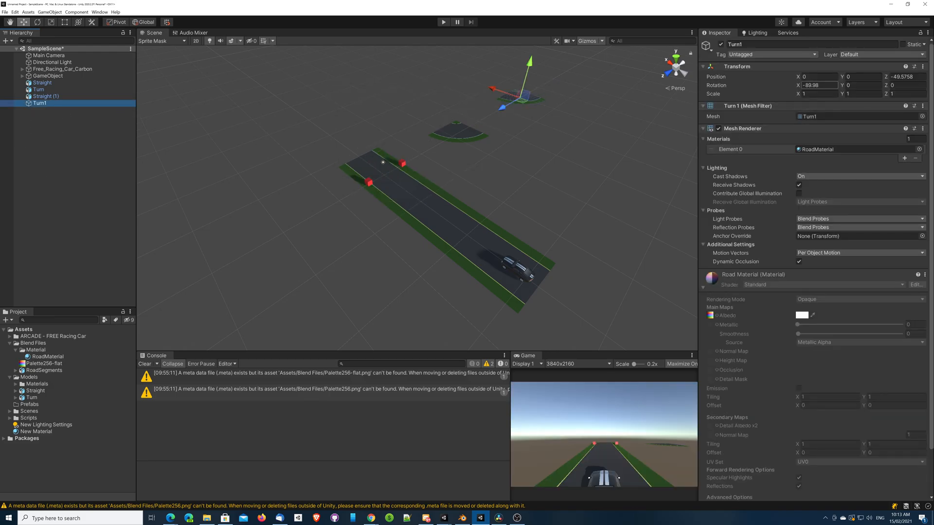
click(819, 85)
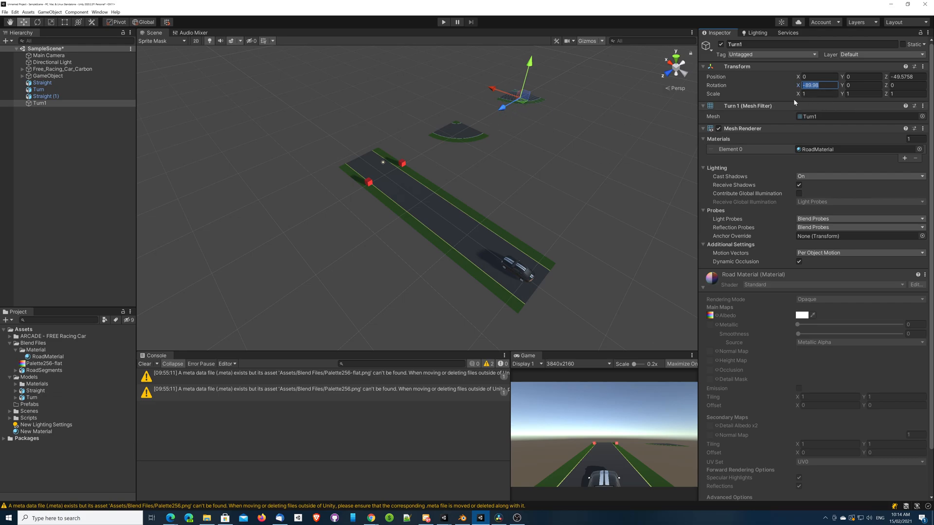
click(42, 83)
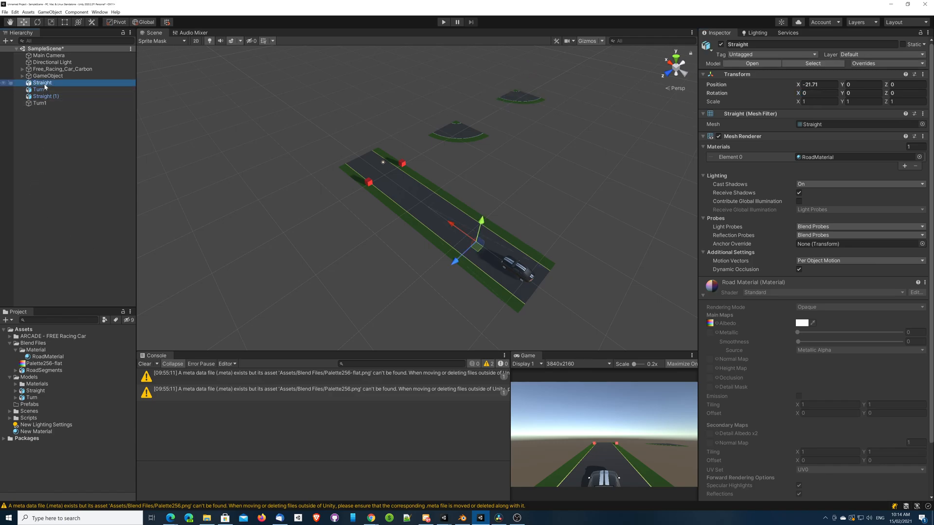
click(35, 391)
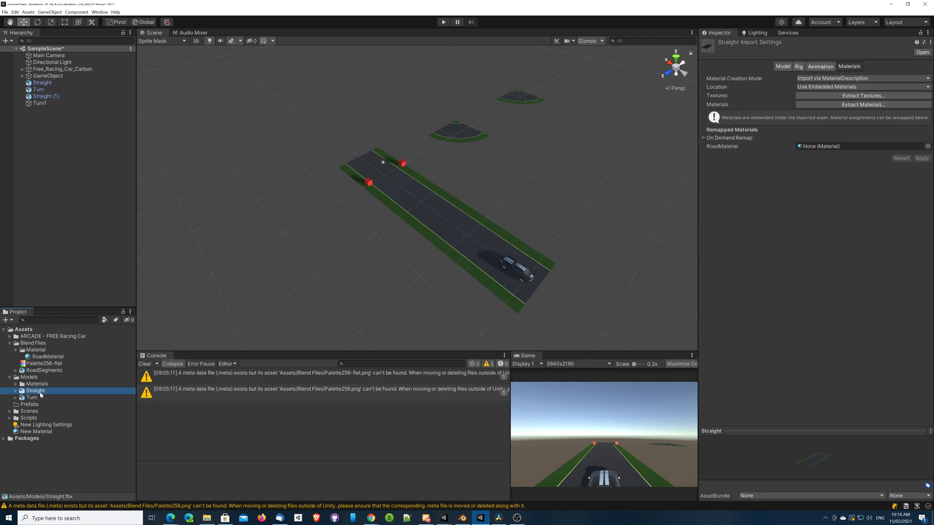
click(782, 66)
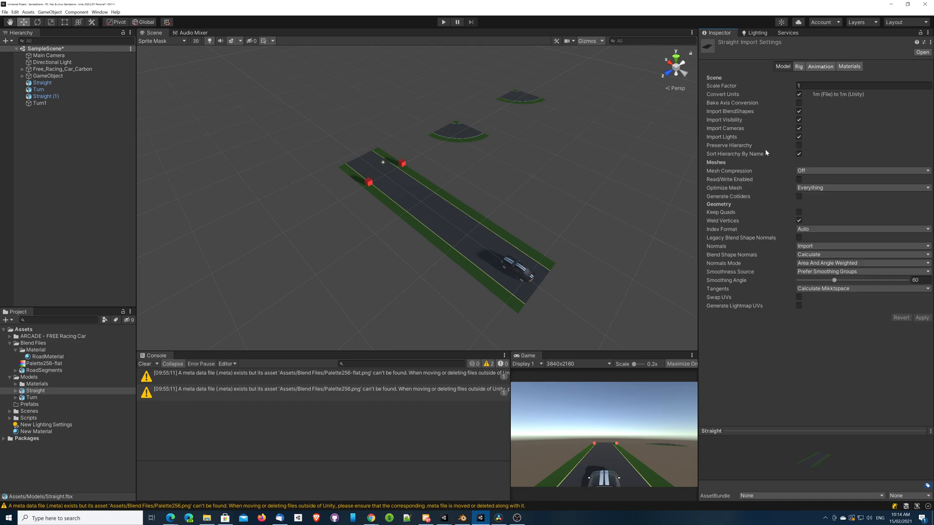
Step: Examine the contents of the Straight model asset, and compare the Straight and Turn assets' import settings, transform, and mesh renderer material
click(15, 390)
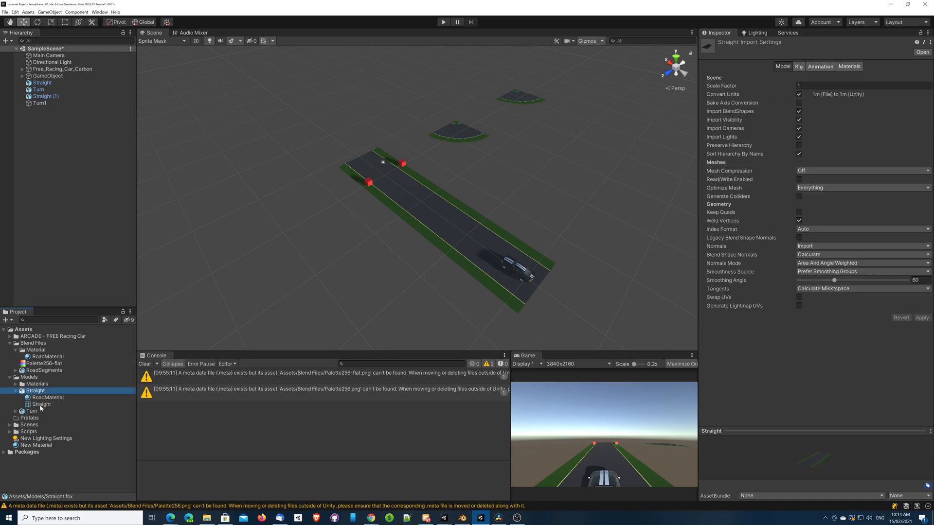
click(41, 404)
click(40, 392)
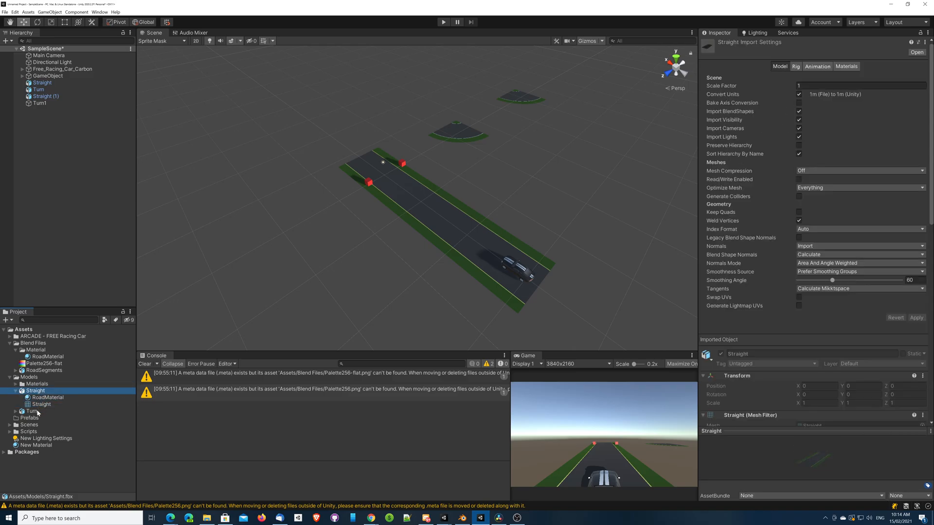
click(16, 392)
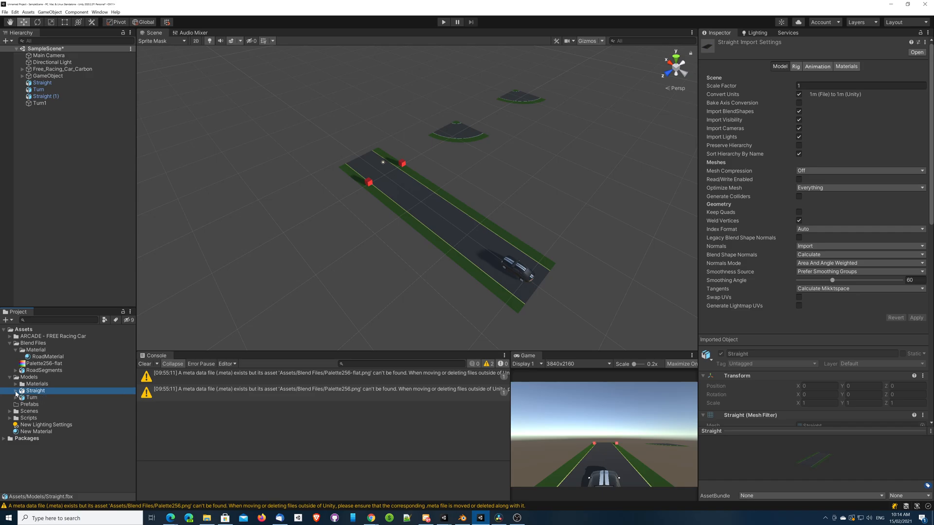
click(33, 399)
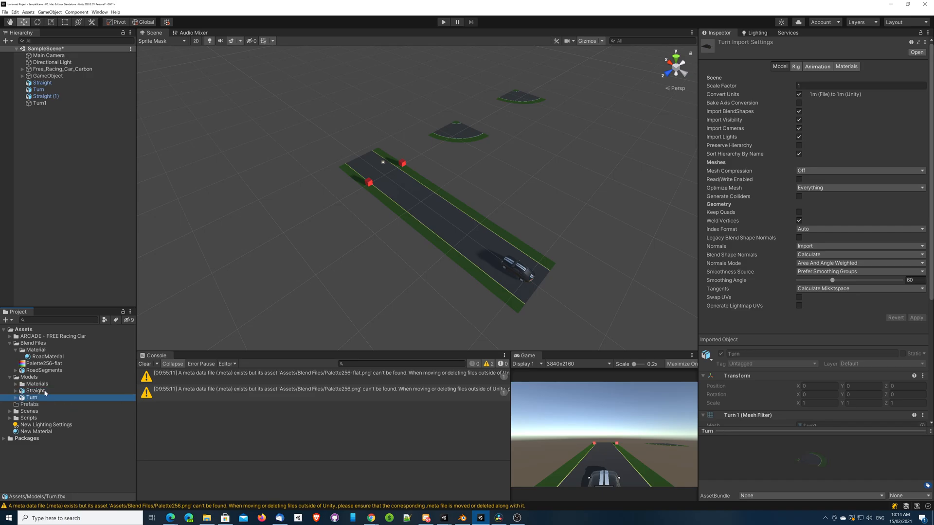
click(44, 391)
scroll(789, 261, down, 5)
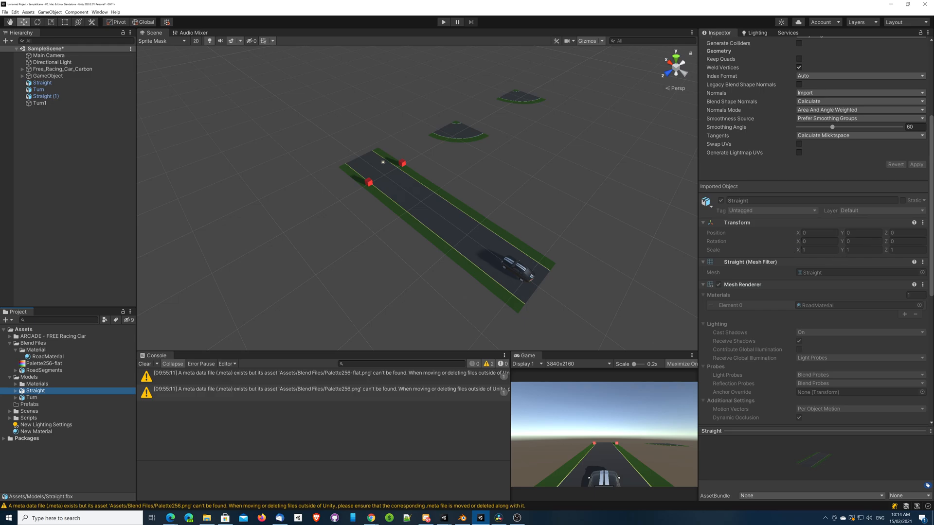
scroll(392, 180, down, 4)
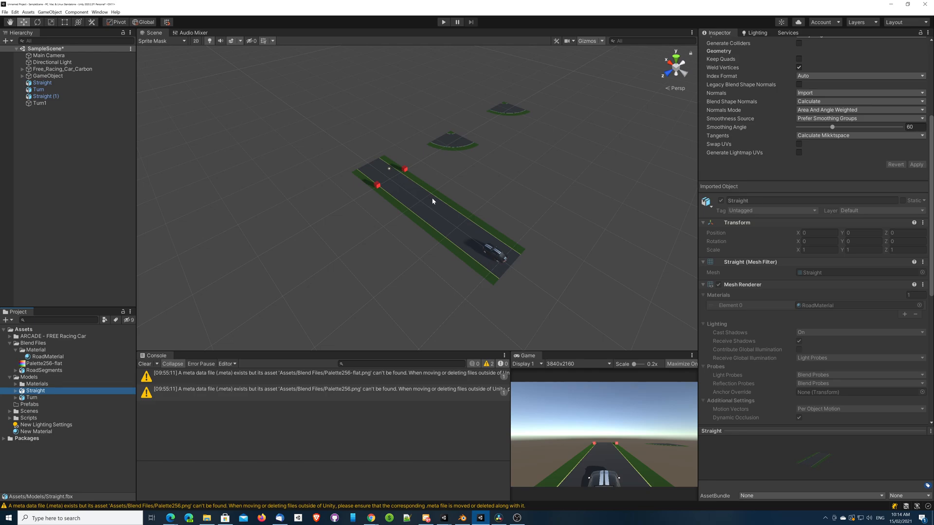
middle_drag(457, 194, 455, 225)
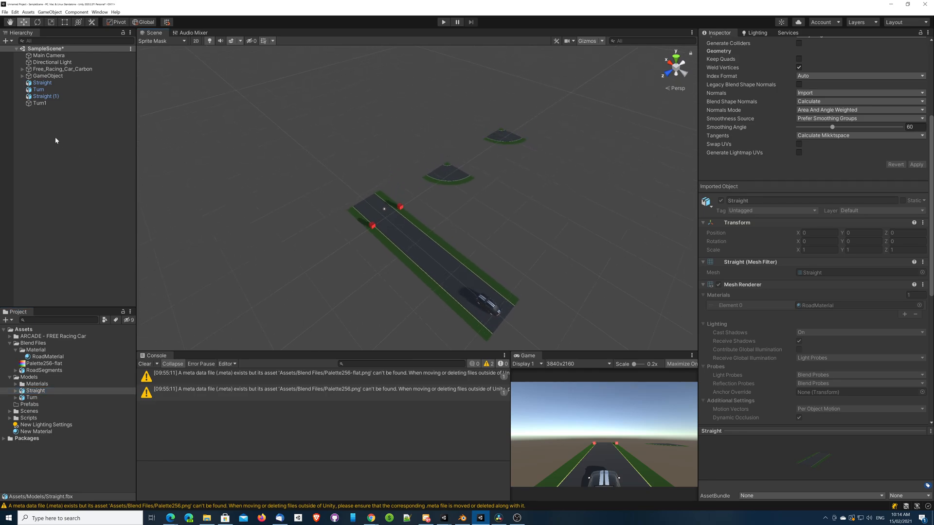
middle_drag(428, 255, 441, 235)
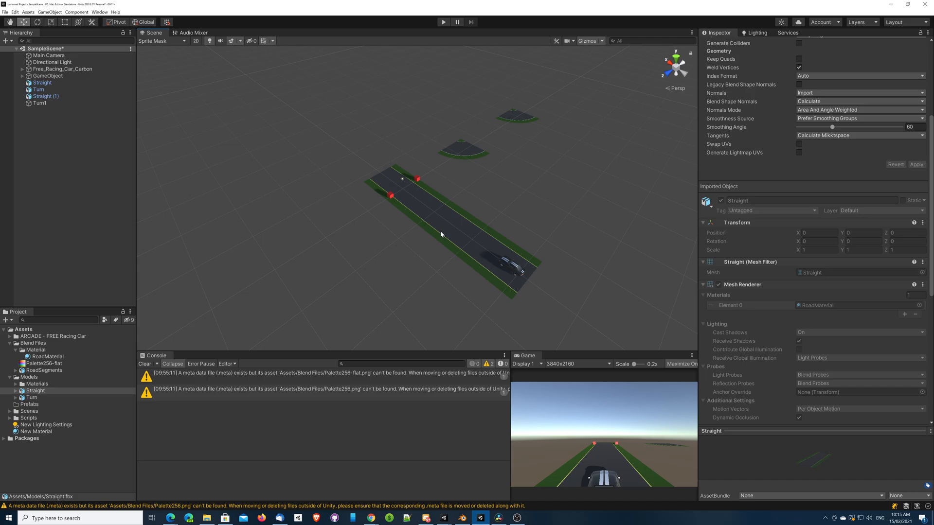
Step: Switch to Blender, snap the green plane to the 3D cursor at the world origin, and apply all its transforms
click(462, 518)
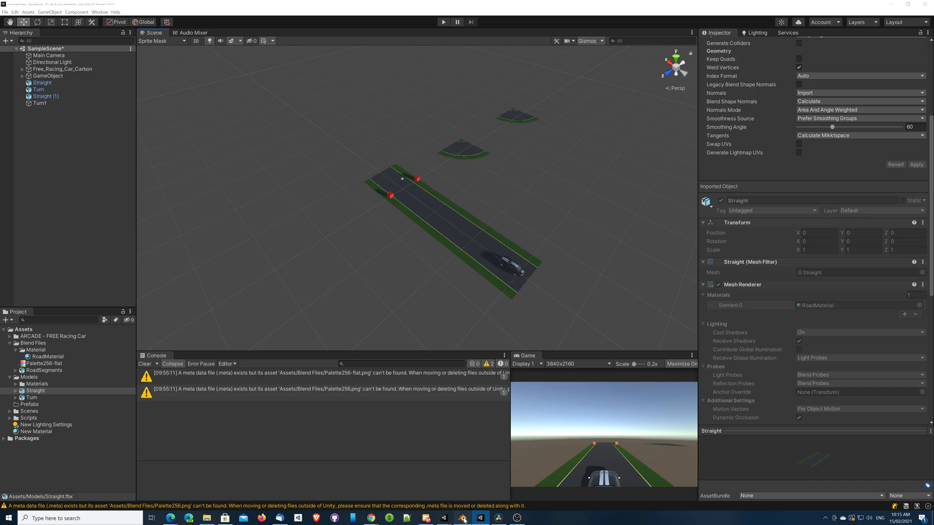
drag(339, 269, 627, 204)
click(545, 233)
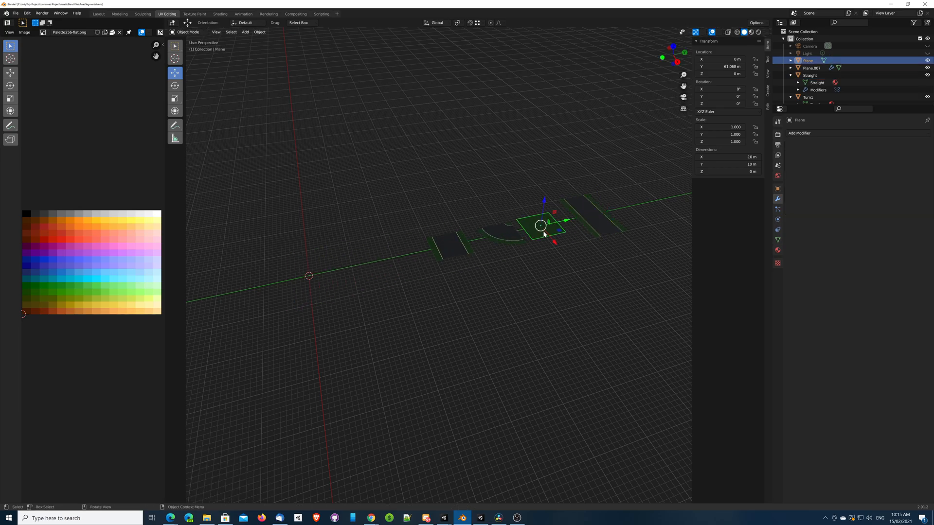
key(shift+s)
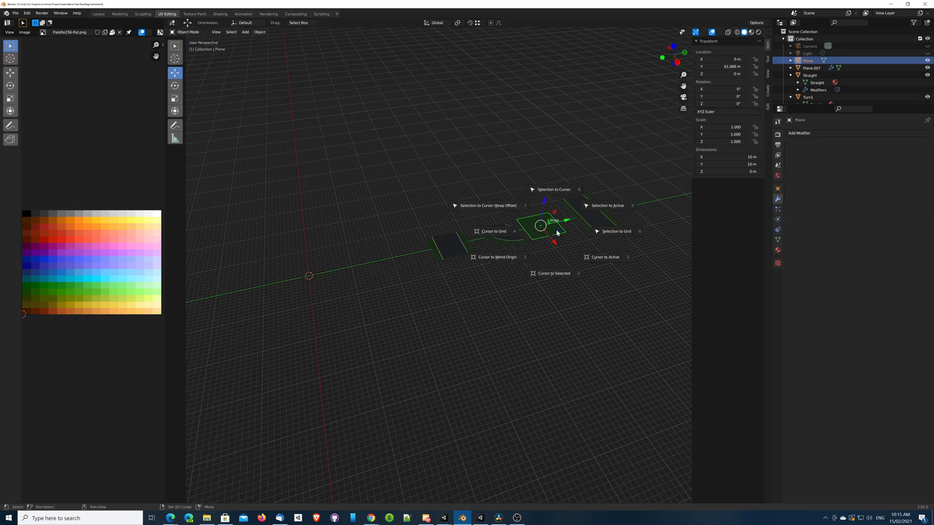
click(560, 195)
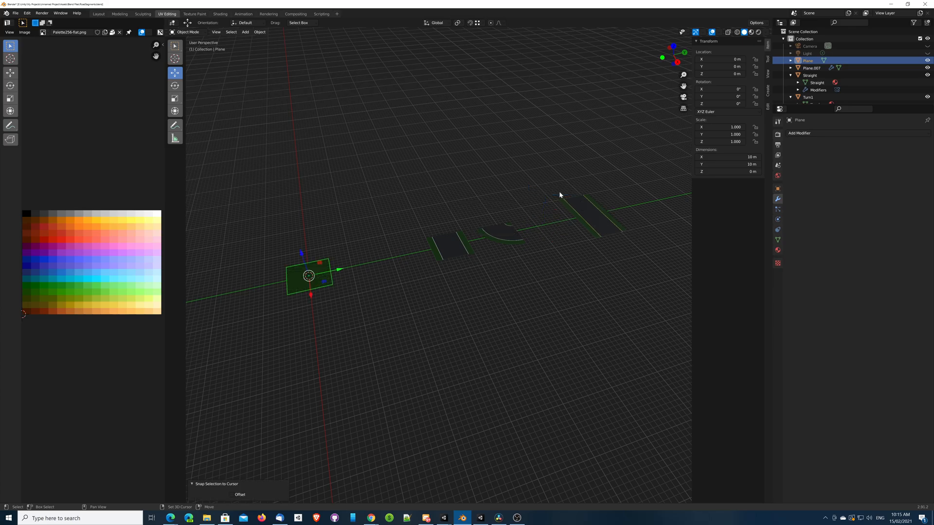
key(ctrl+a)
click(294, 282)
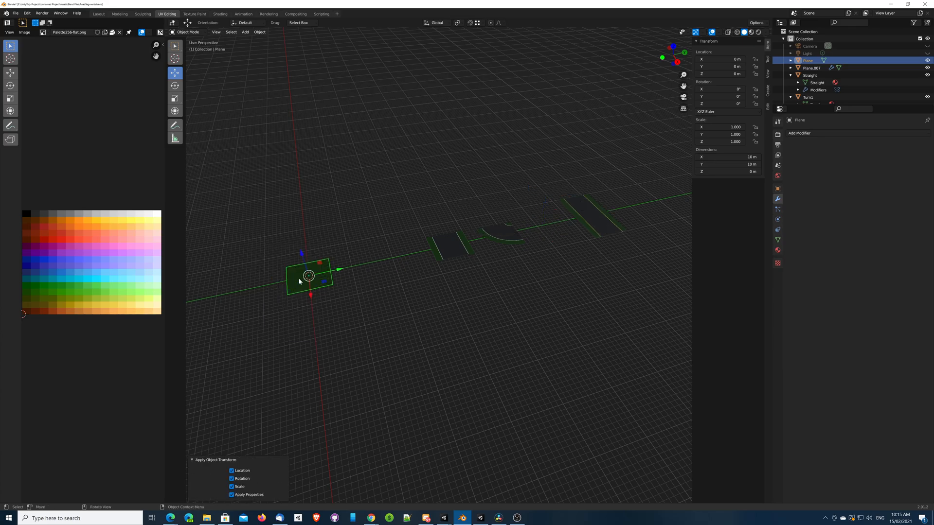
Step: Export the selected green plane as an FBX file named Grass into the project's Assets\Models folder
click(16, 13)
mouse_move(28, 118)
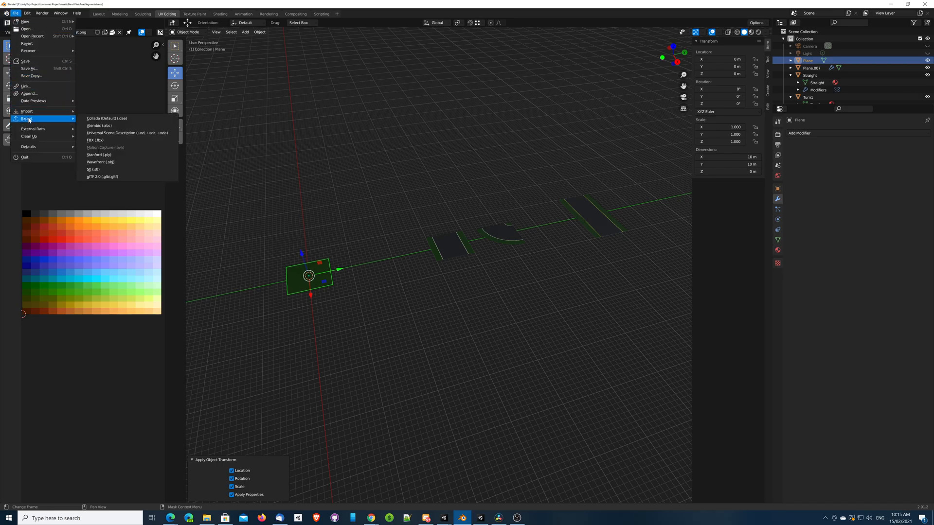
click(126, 142)
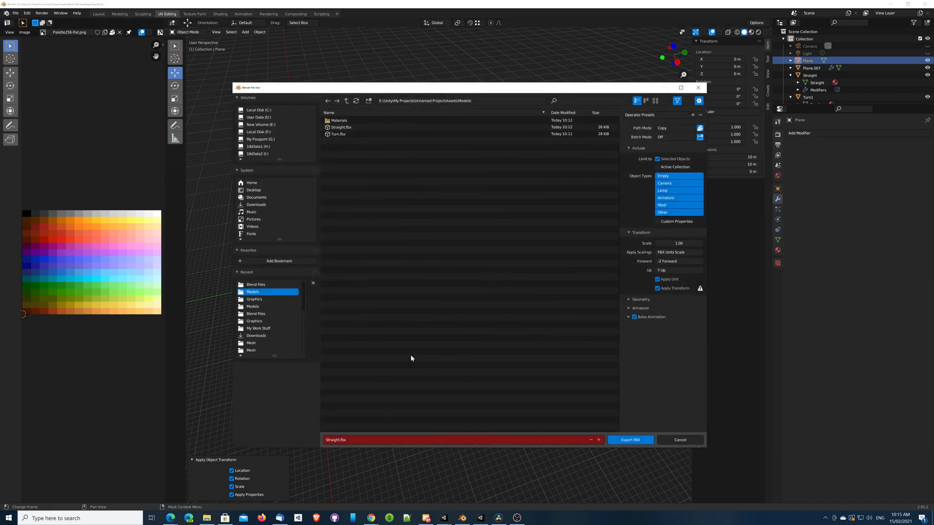
click(389, 444)
text(Grass)
key(Return)
key(Return)
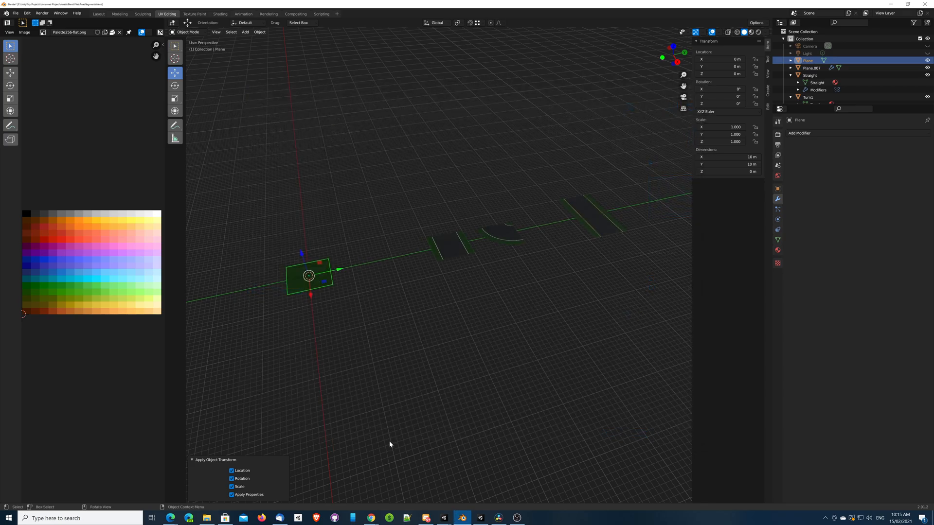
Step: Return to Unity and add the Grass model to the root level of the scene hierarchy
click(481, 518)
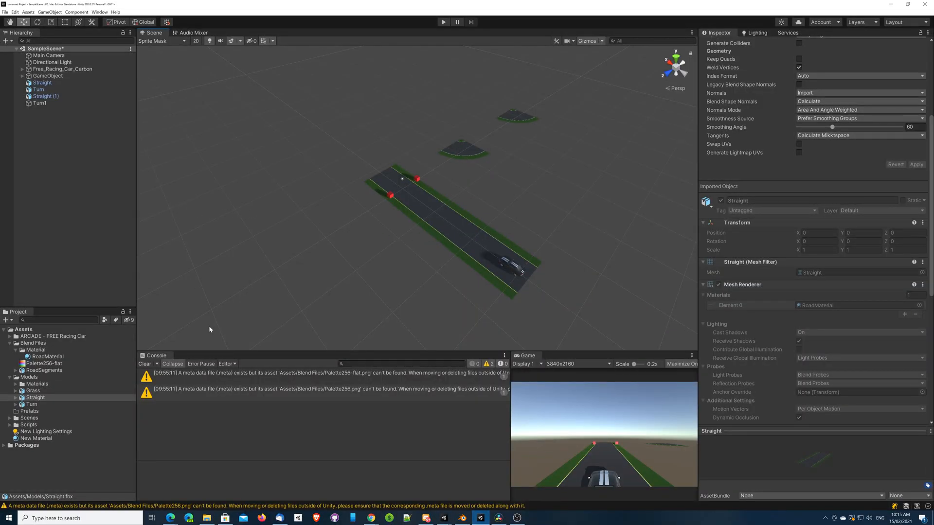
click(32, 391)
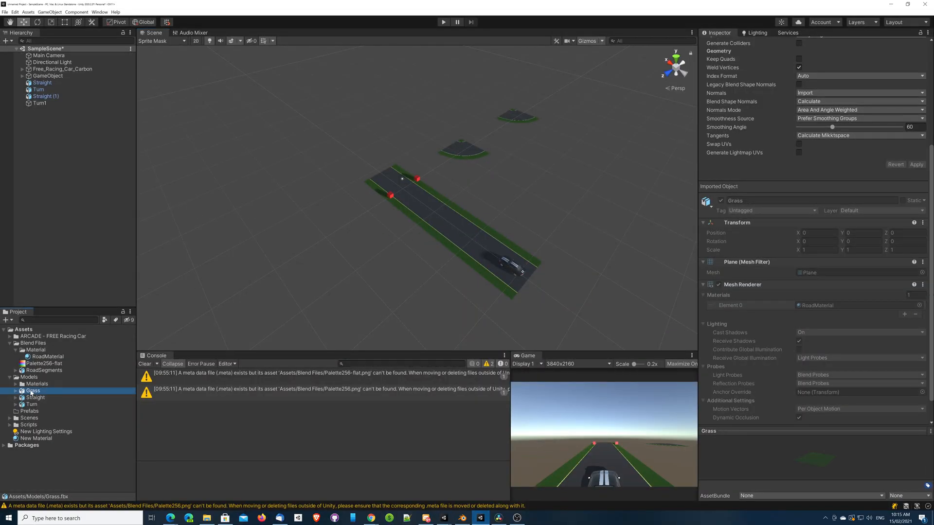
drag(30, 392, 64, 198)
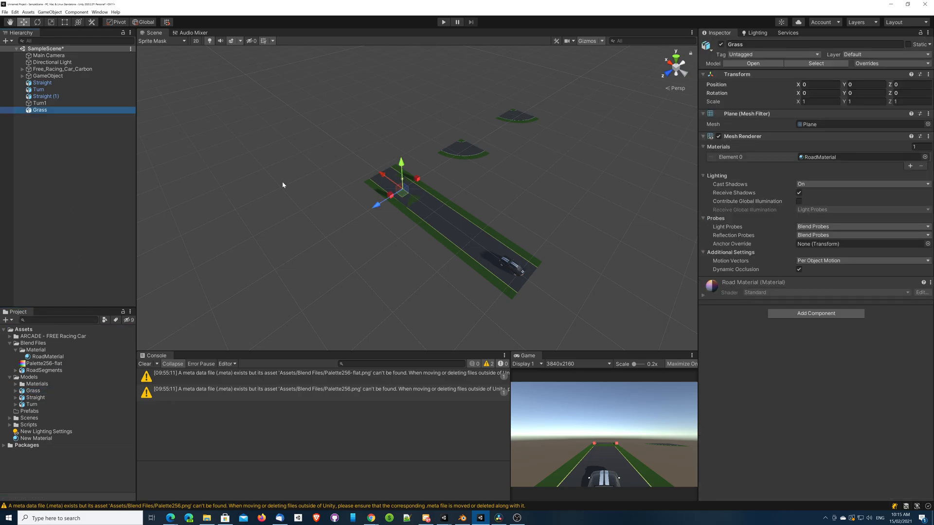
Step: Scale the Grass object to 200 on X and Z, and set its Y position to -0.01
click(820, 101)
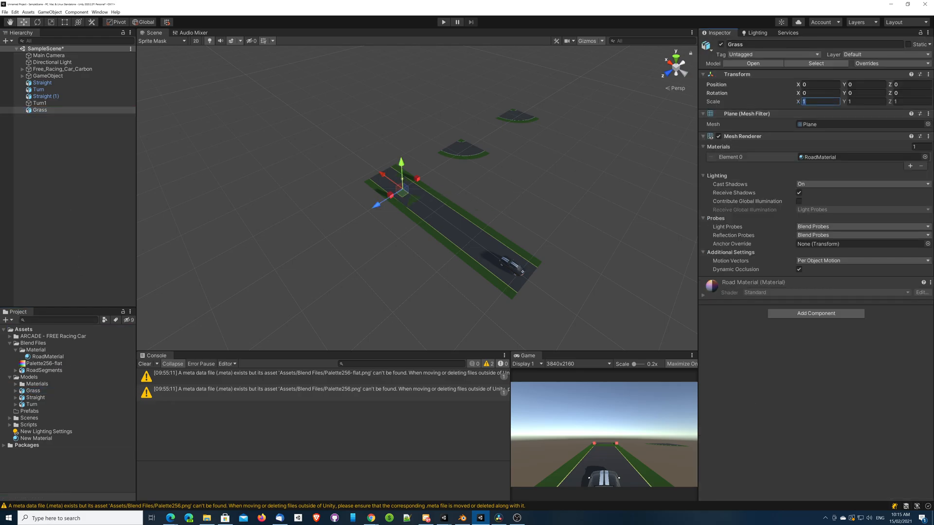
text(200)
key(Tab)
key(Tab)
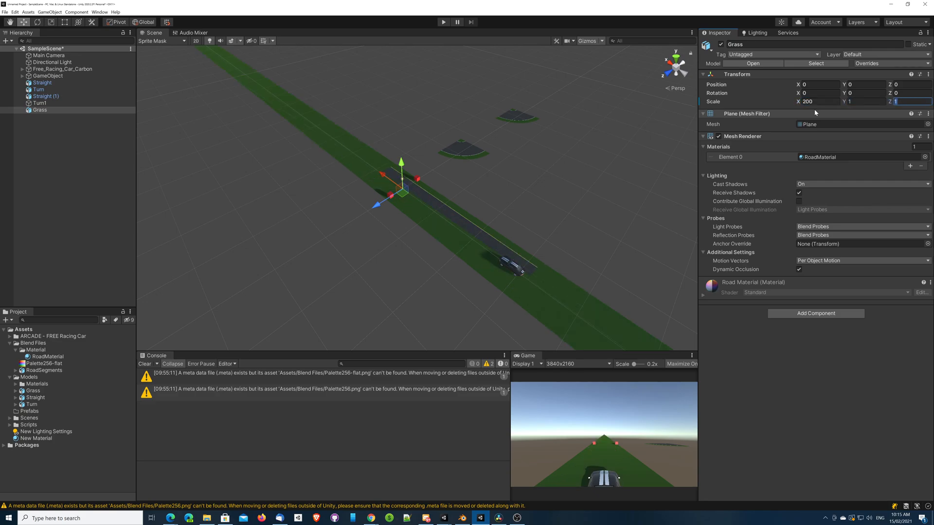
text(200)
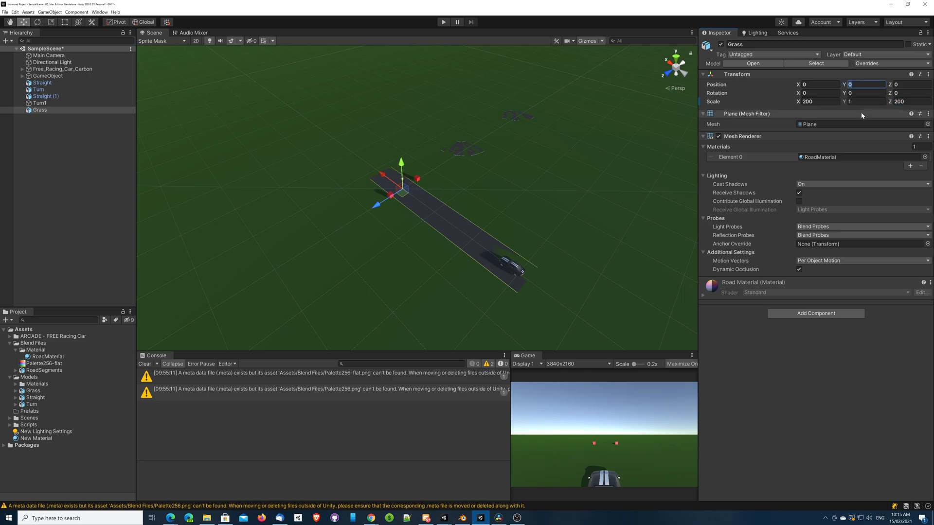
text(-0.01)
middle_drag(504, 267, 503, 247)
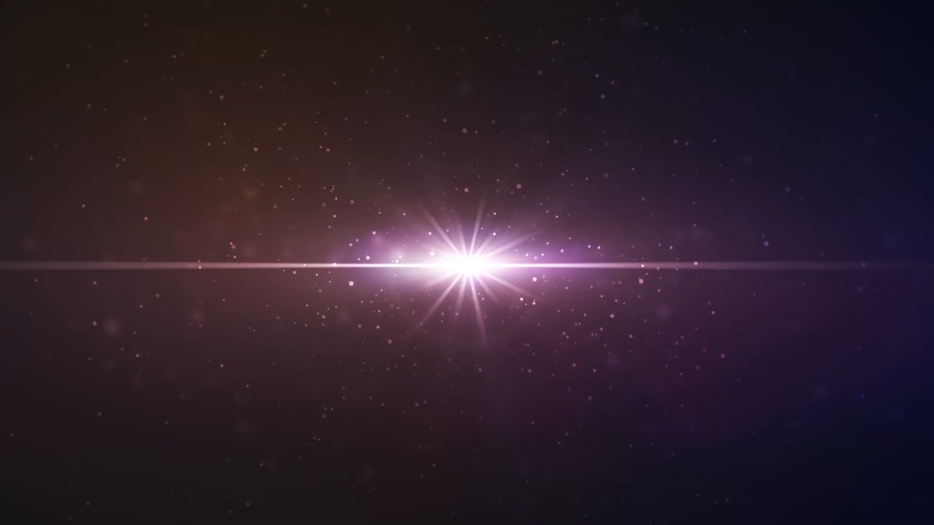